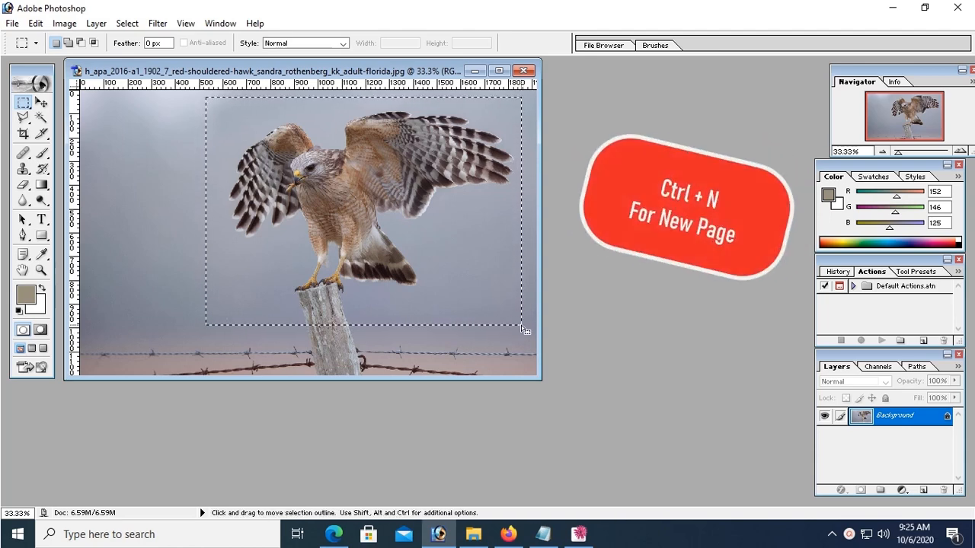
Create a new transparent RGB document of 1329 by 960 pixels at 72 pixels/inch and paste the copied hawk image into it
{"action": "key", "text": "ctrl"}
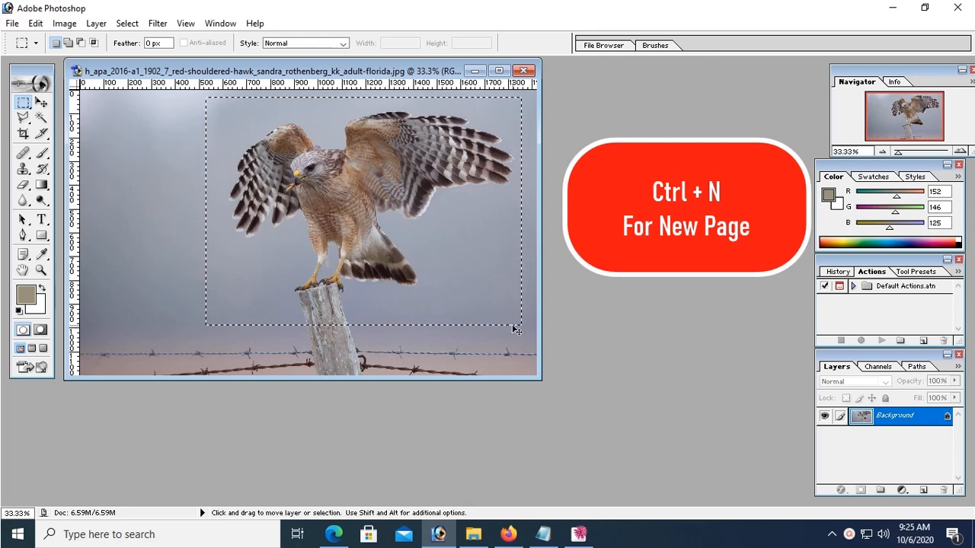
{"action": "key", "text": "ctrl+n"}
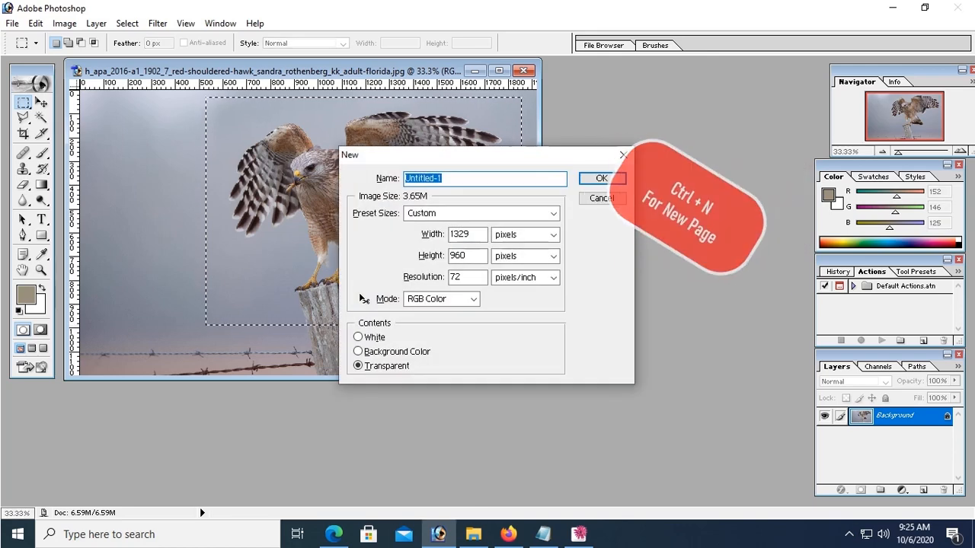
{"action": "left_click", "coordinate": [602, 178]}
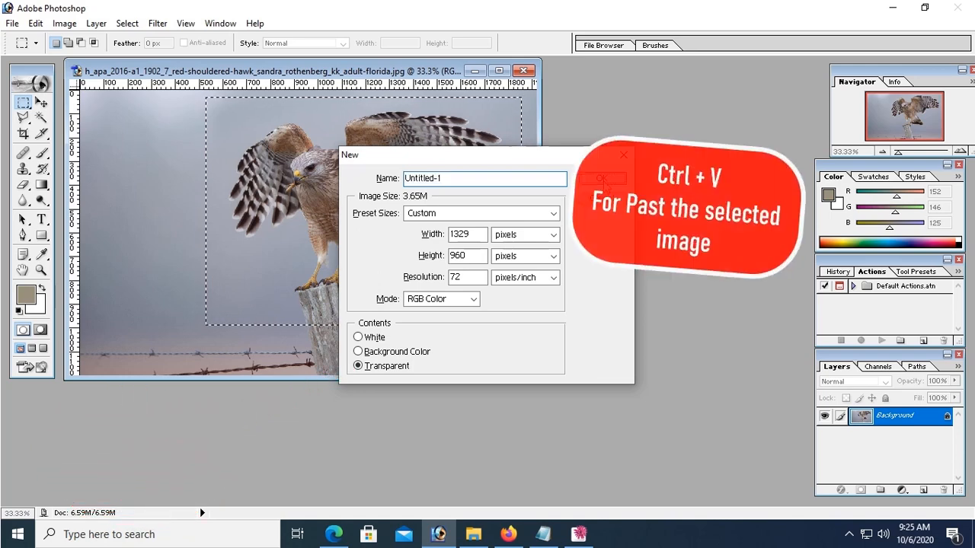
{"action": "key", "text": "ctrl+v"}
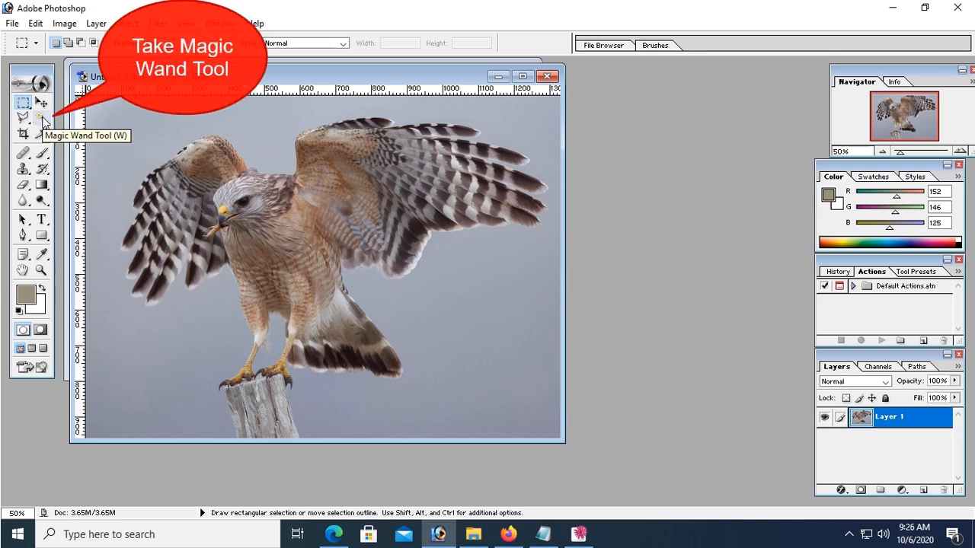
Try to delete the background around the hawk with the Magic Wand at tolerance 50, undoing the deletion and clearing the selection
{"action": "left_click", "coordinate": [42, 119]}
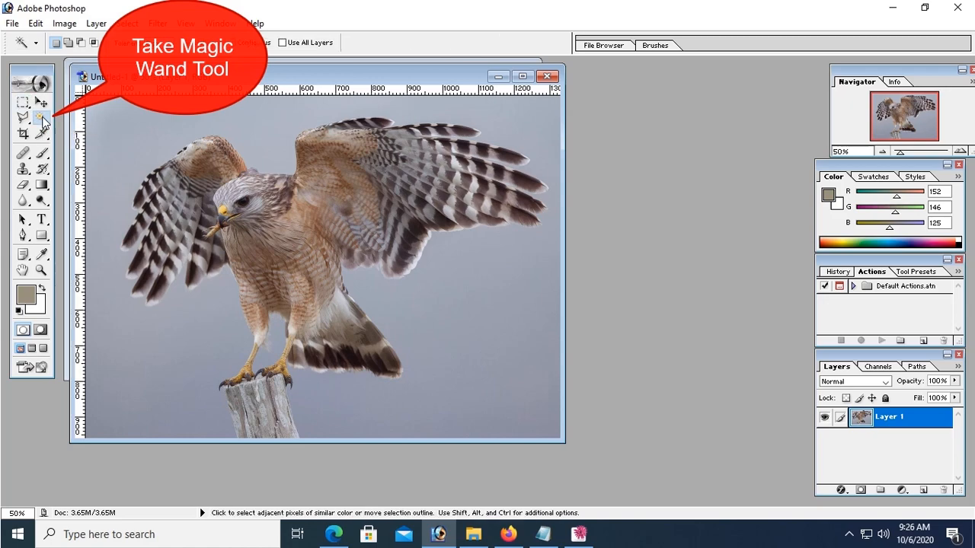
{"action": "left_click", "coordinate": [113, 162]}
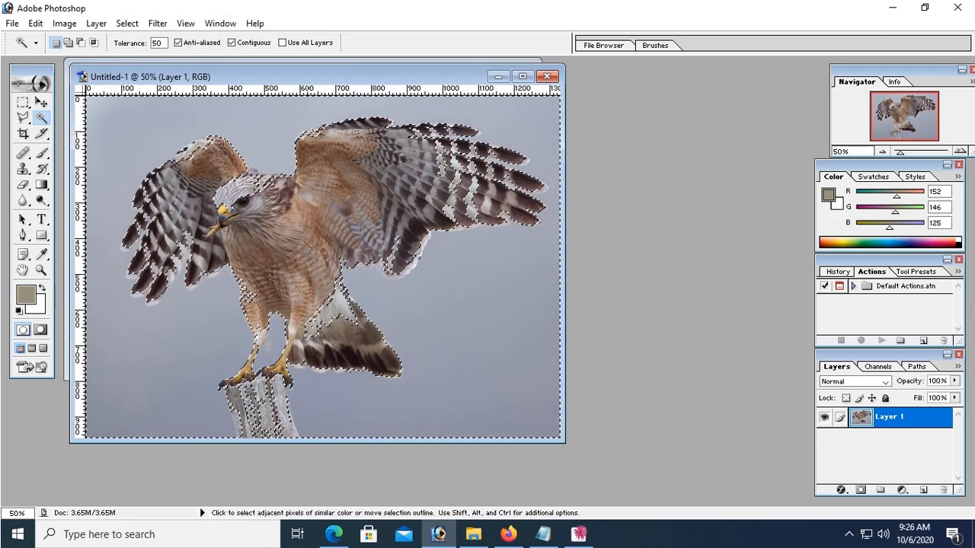
{"action": "key", "text": "Delete"}
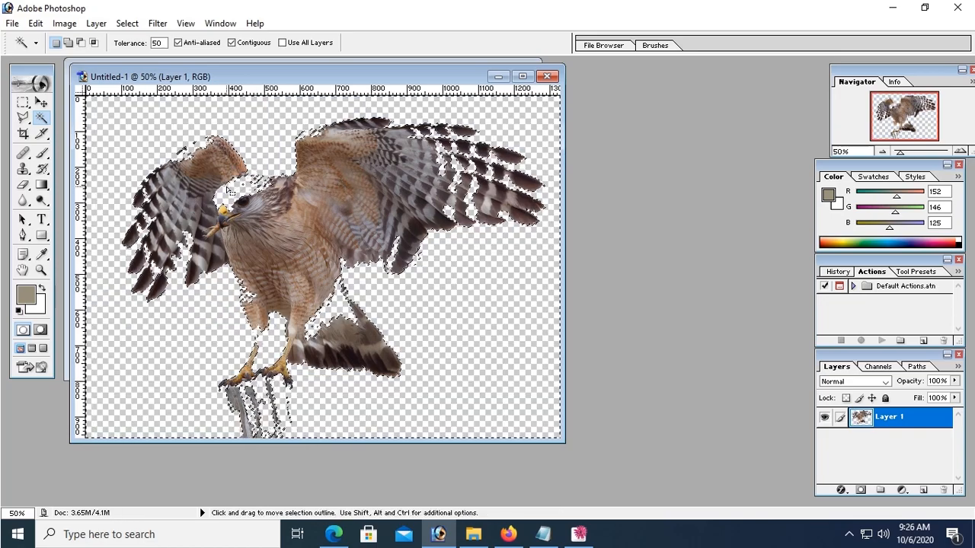
{"action": "key", "text": "ctrl+z"}
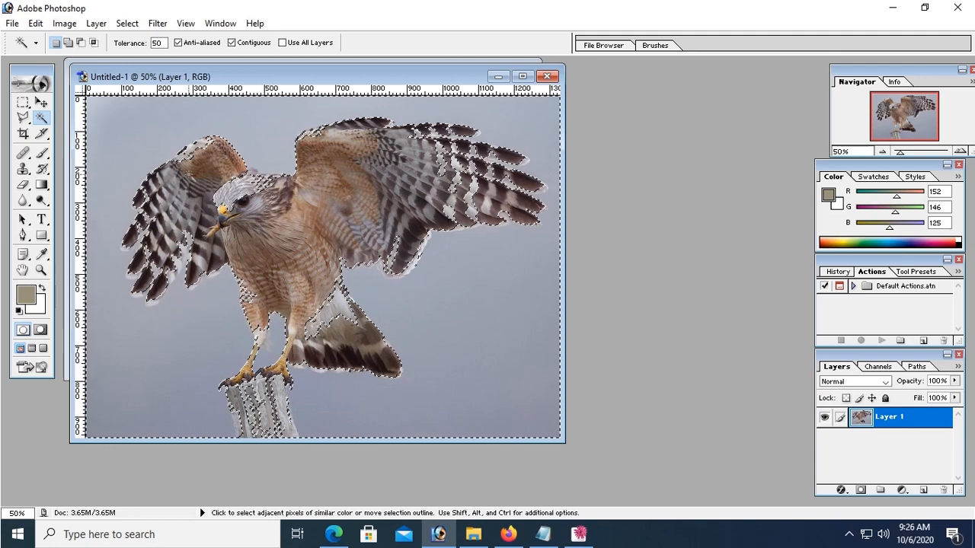
{"action": "left_click", "coordinate": [155, 157]}
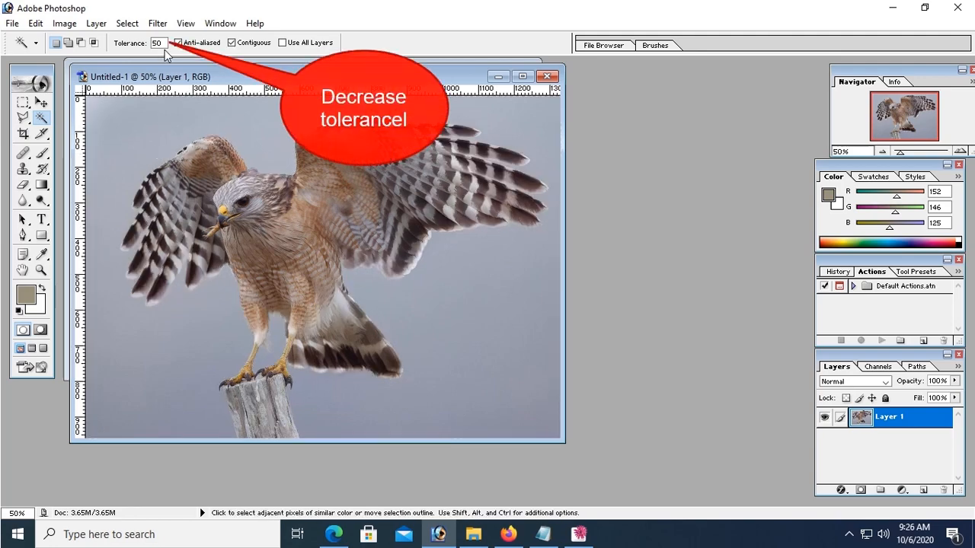
Set the Magic Wand tolerance to 10, delete the upper background on both sides of the hawk, and deselect
{"action": "type", "text": "10"}
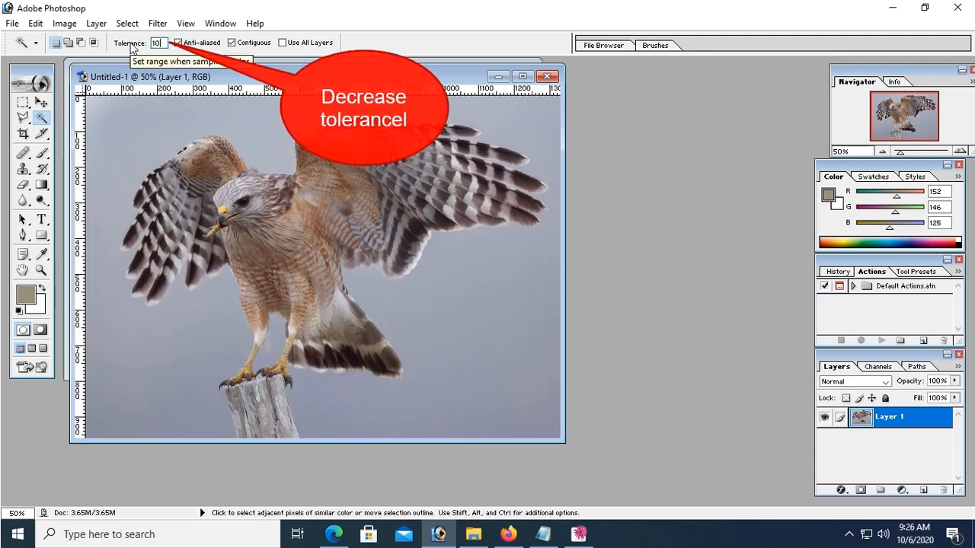
{"action": "left_click", "coordinate": [136, 164]}
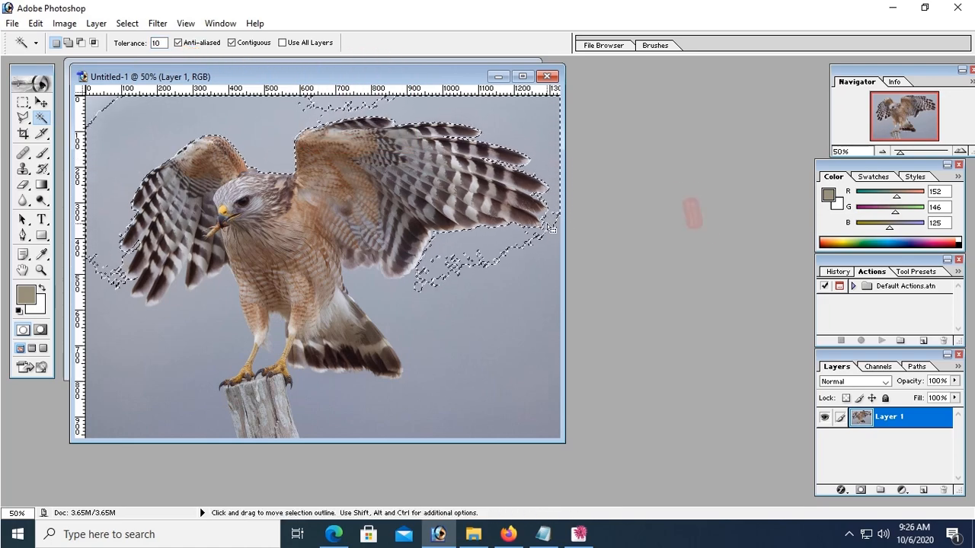
{"action": "left_click", "coordinate": [445, 254], "text": "shift"}
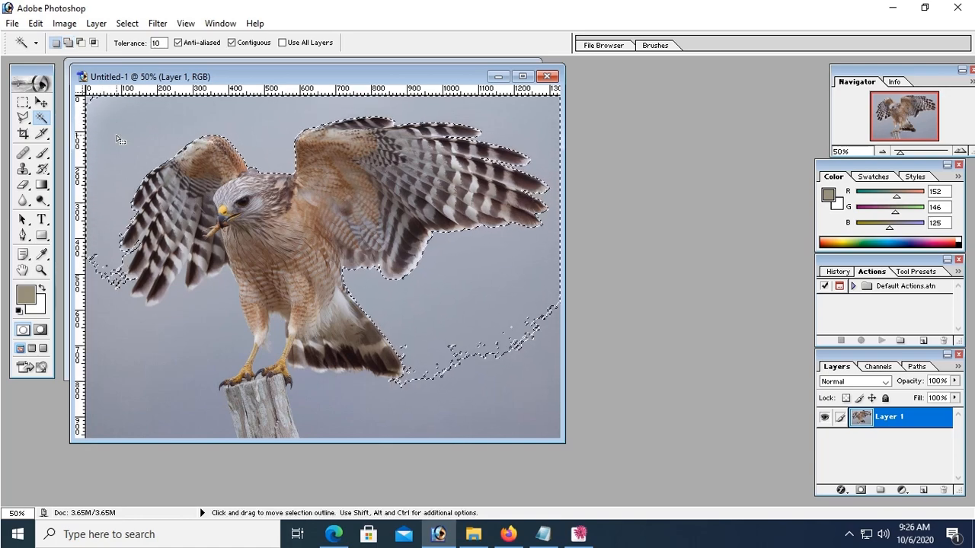
{"action": "left_click", "coordinate": [108, 261], "text": "shift"}
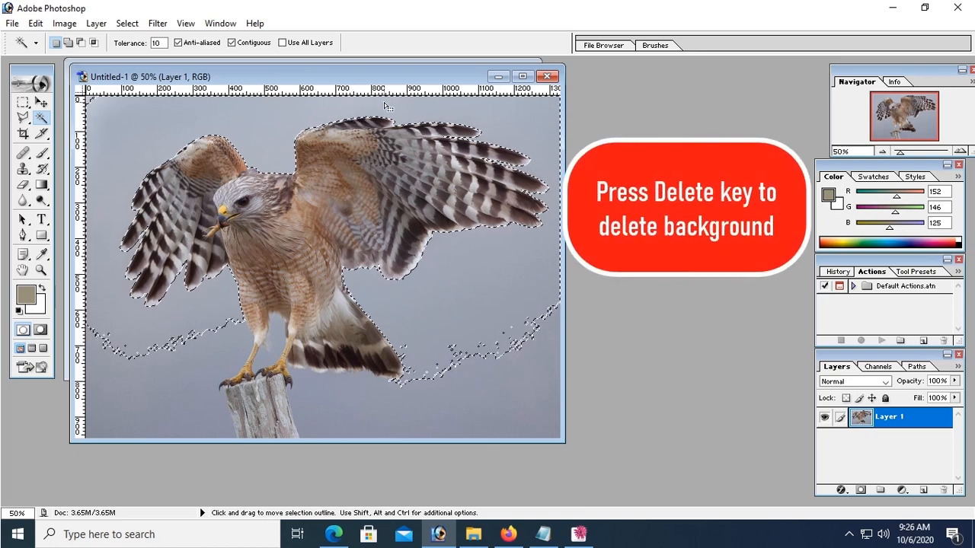
{"action": "key", "text": "Delete"}
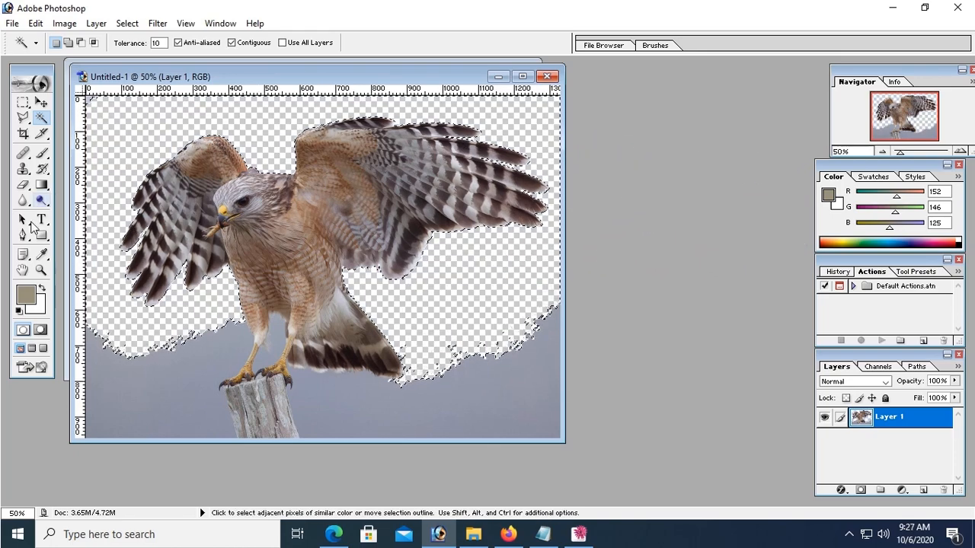
{"action": "key", "text": "ctrl+d"}
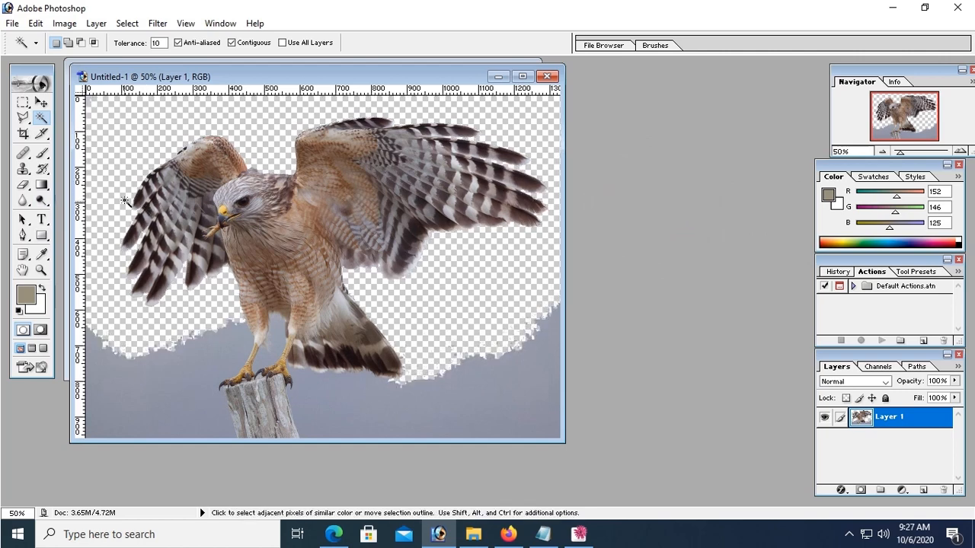
Select and delete the remaining gray background on both sides of the wooden post with the Magic Wand
{"action": "left_click", "coordinate": [209, 358]}
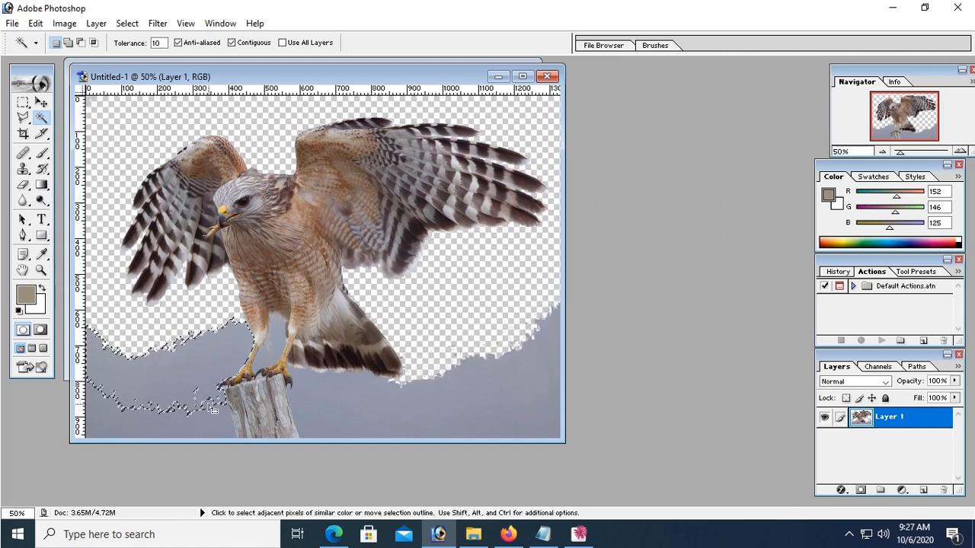
{"action": "left_click", "coordinate": [68, 43]}
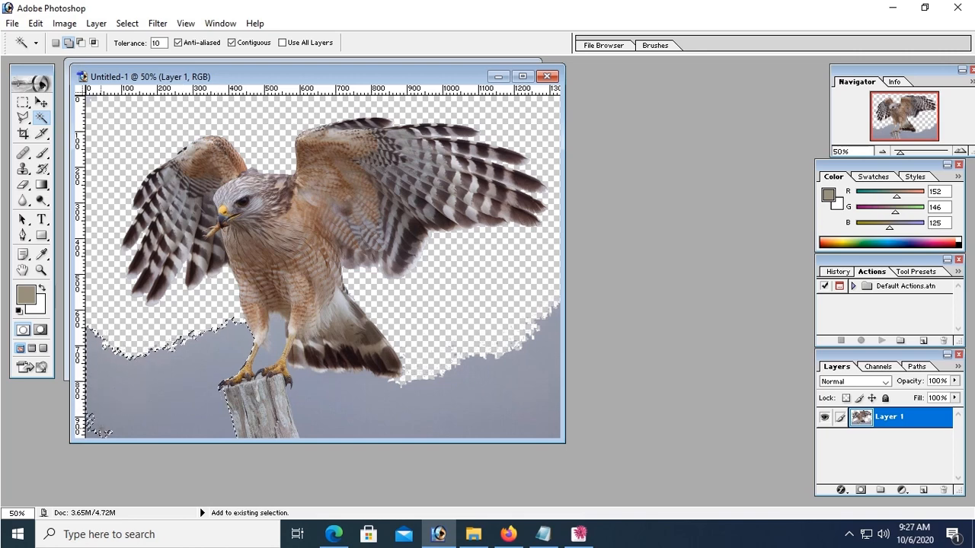
{"action": "key", "text": "Delete"}
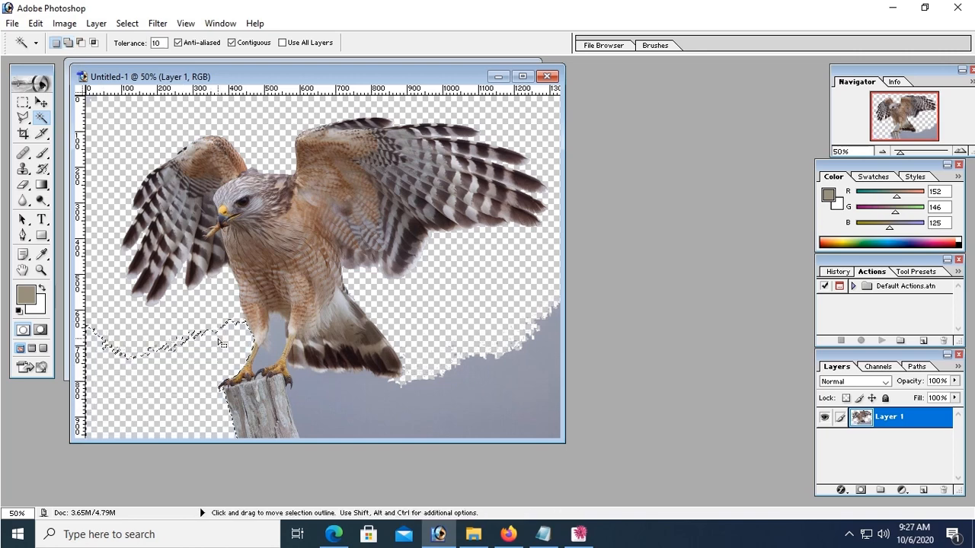
{"action": "left_click", "coordinate": [388, 397]}
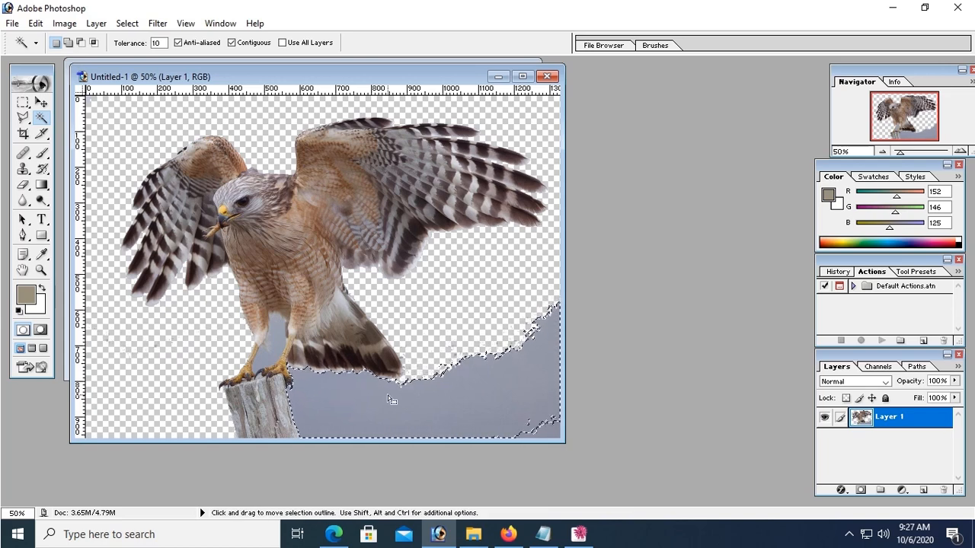
{"action": "key", "text": "shift"}
{"action": "left_click", "coordinate": [538, 421], "text": "shift"}
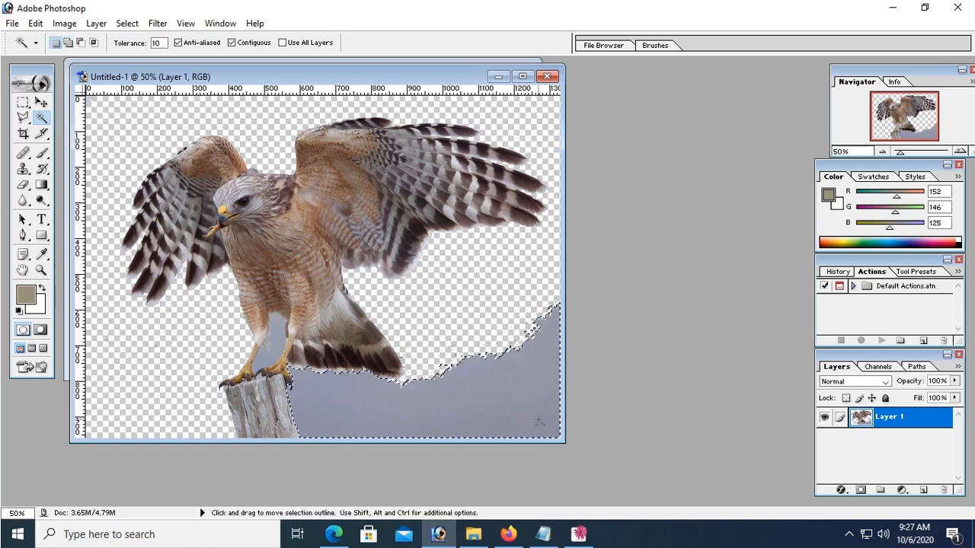
{"action": "key", "text": "Delete"}
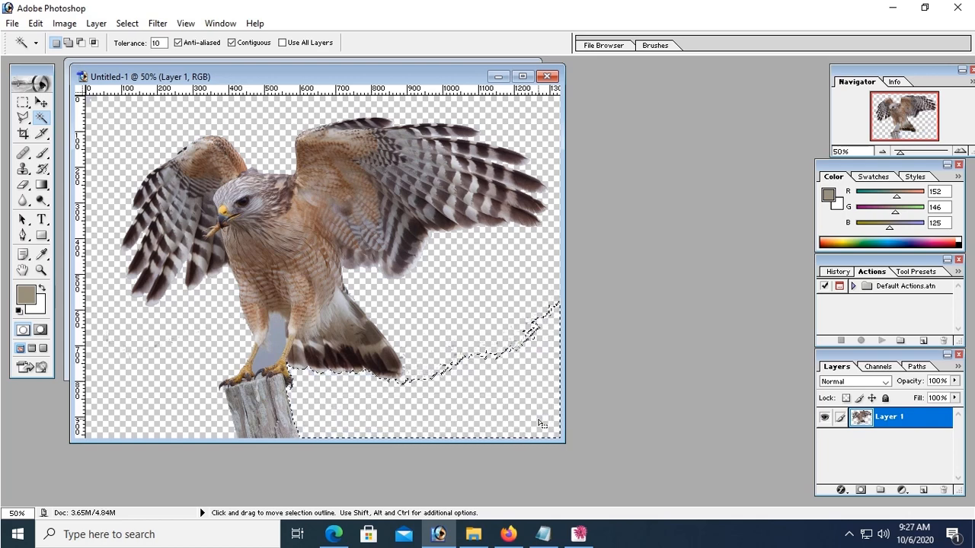
Remove the gray background patch enclosed between the hawk's legs and clear the selection
{"action": "left_click", "coordinate": [277, 351]}
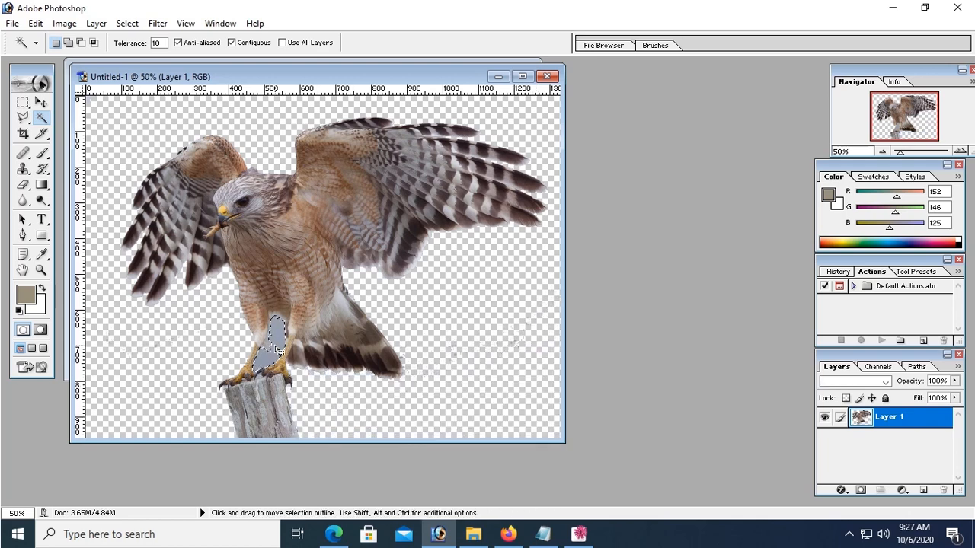
{"action": "key", "text": "ctrl+d"}
{"action": "left_click", "coordinate": [280, 338]}
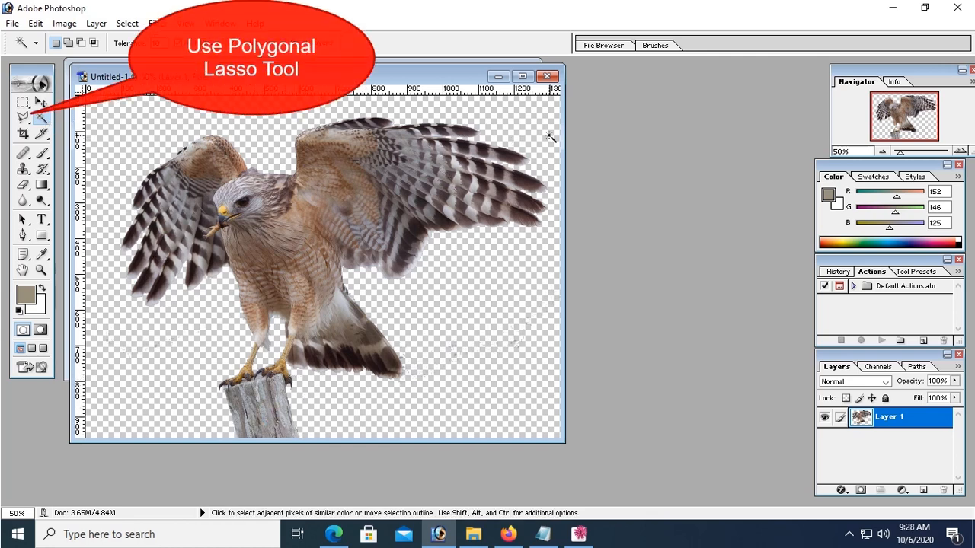
Outline the post's upper left part beneath the leftmost talons with the Polygonal Lasso, delete it, and deselect
{"action": "left_click", "coordinate": [522, 77]}
{"action": "key", "text": "ctrl+plus"}
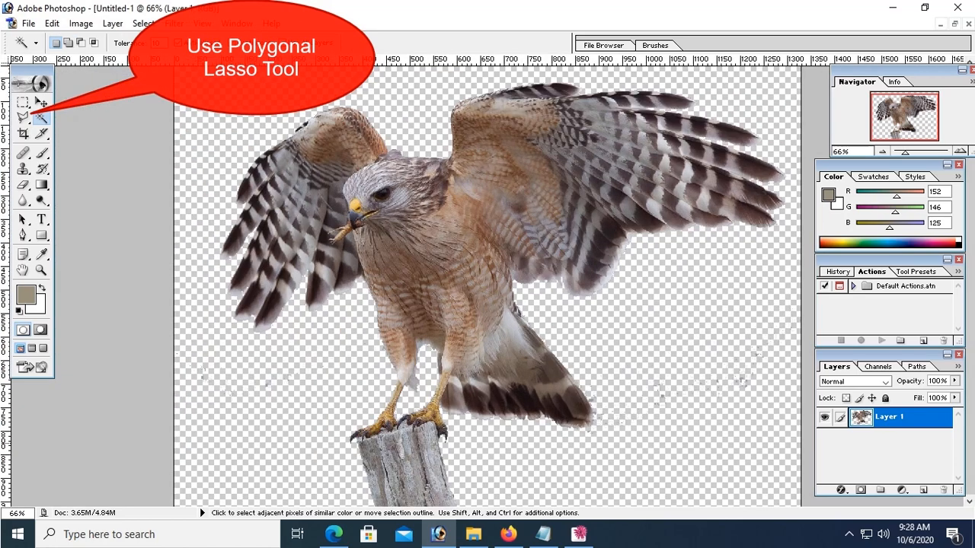
{"action": "left_click", "coordinate": [22, 121]}
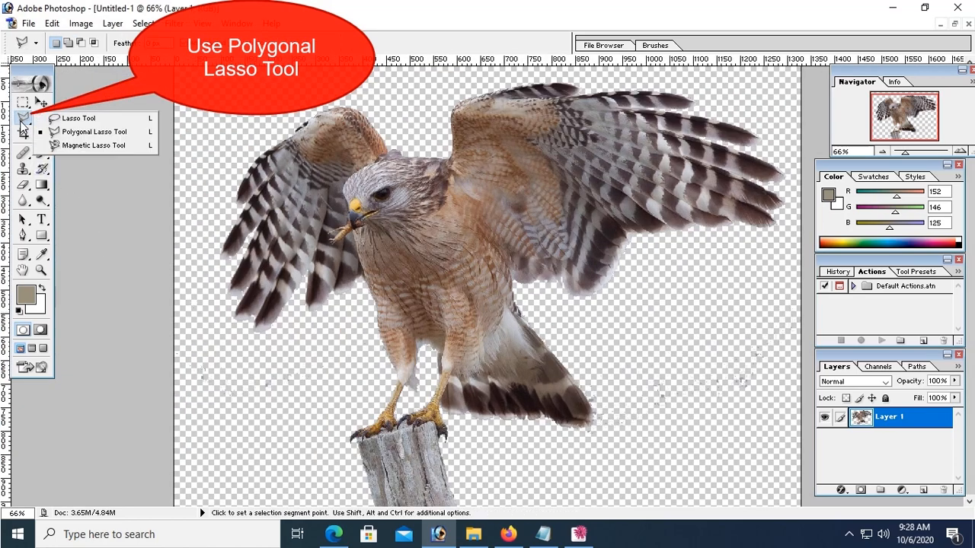
{"action": "left_click", "coordinate": [77, 132]}
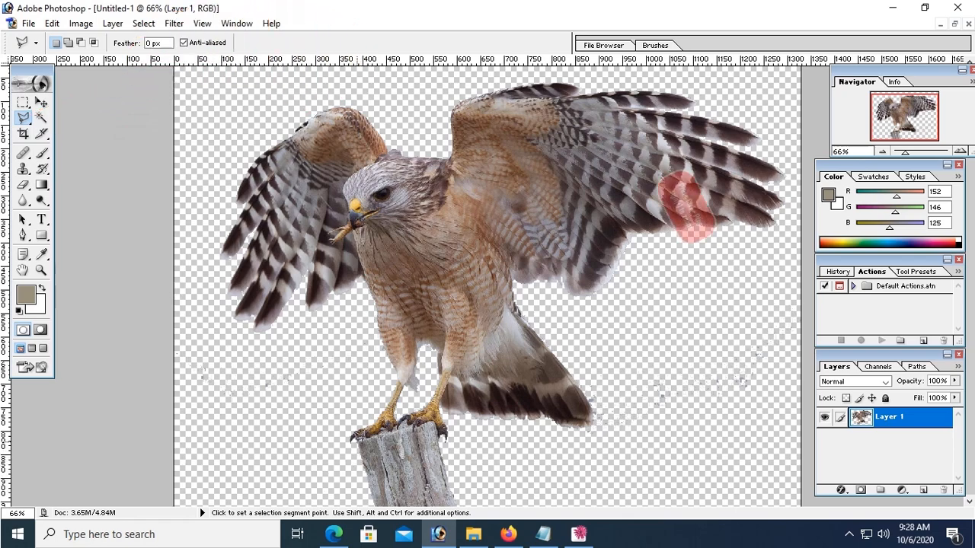
{"action": "key", "text": "ctrl+plus"}
{"action": "key", "text": "ctrl+plus"}
{"action": "key", "text": "ctrl+plus"}
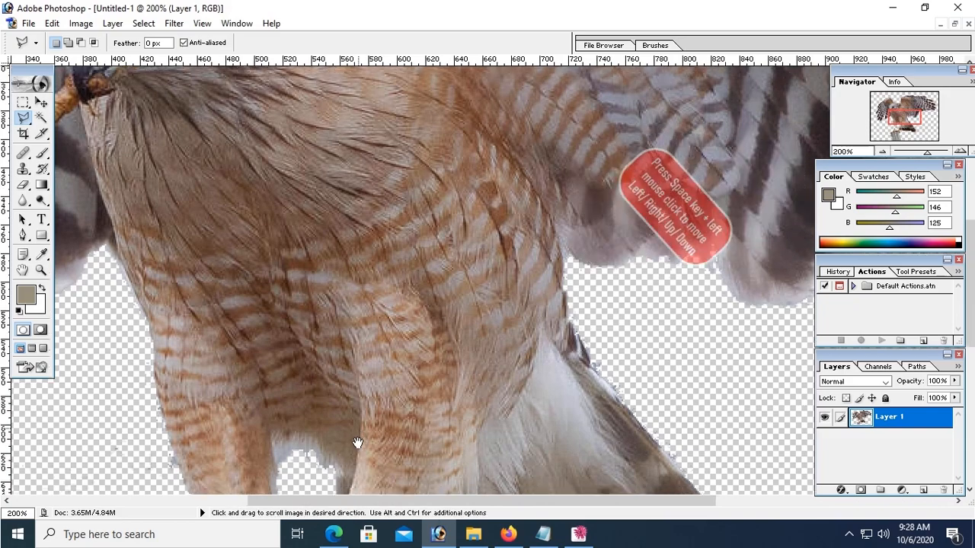
{"action": "left_click_drag", "start_coordinate": [355, 444], "coordinate": [385, 170]}
{"action": "left_click_drag", "start_coordinate": [348, 420], "coordinate": [456, 238]}
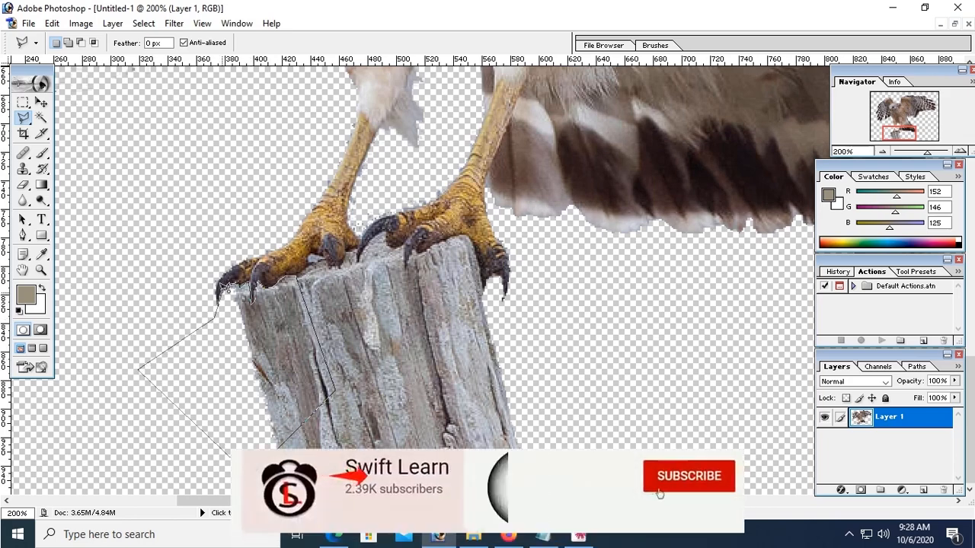
{"action": "left_click", "coordinate": [225, 292]}
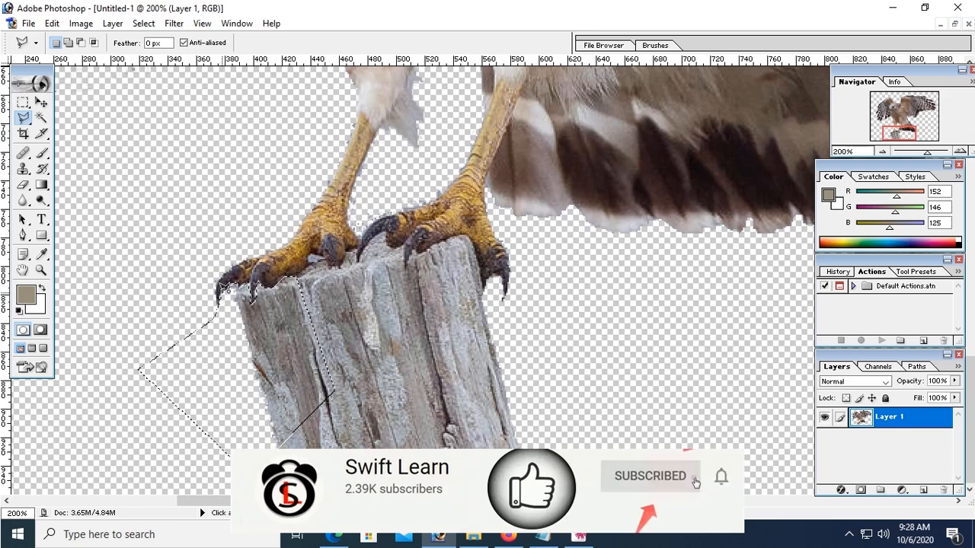
{"action": "key", "text": "Delete"}
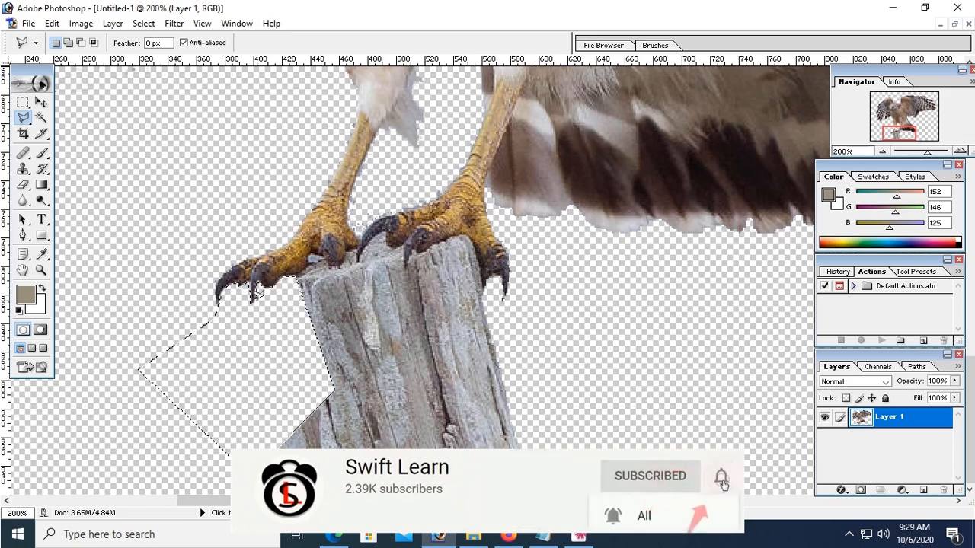
{"action": "key", "text": "ctrl+d"}
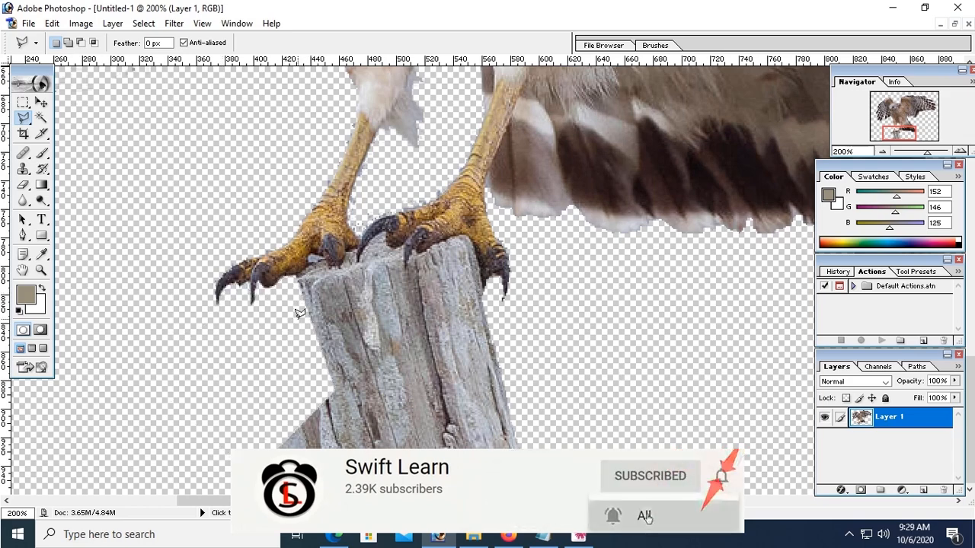
Trace under the hawk's toes and down the long crack in the post with the Polygonal Lasso, and delete the wood left of it
{"action": "left_click", "coordinate": [296, 274]}
{"action": "left_click", "coordinate": [307, 266]}
{"action": "left_click", "coordinate": [308, 257]}
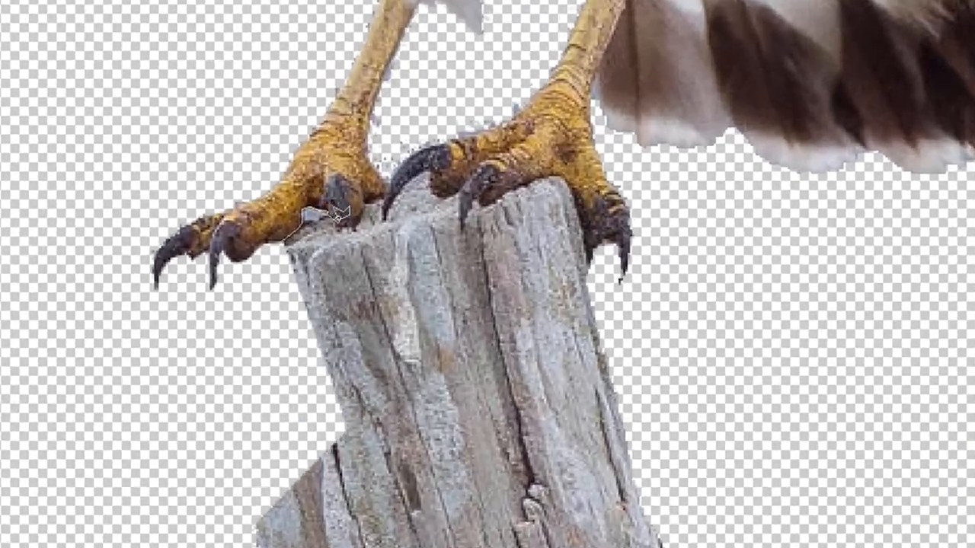
{"action": "left_click", "coordinate": [316, 254]}
{"action": "left_click", "coordinate": [323, 256]}
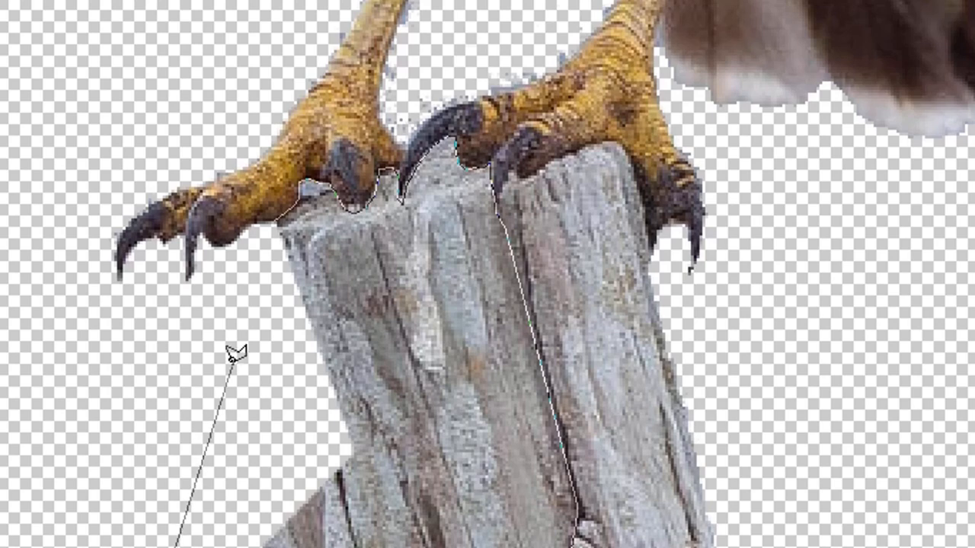
{"action": "left_click", "coordinate": [281, 206]}
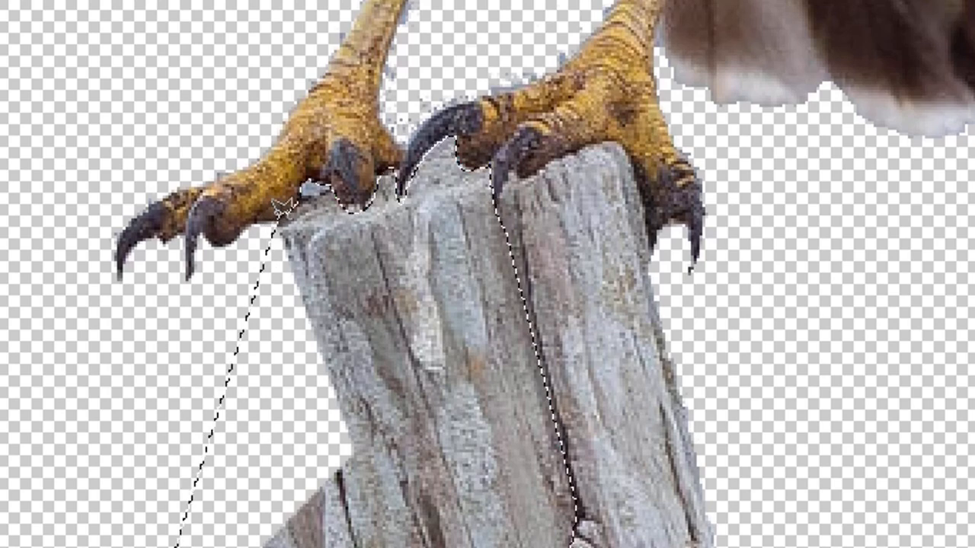
{"action": "key", "text": "Delete"}
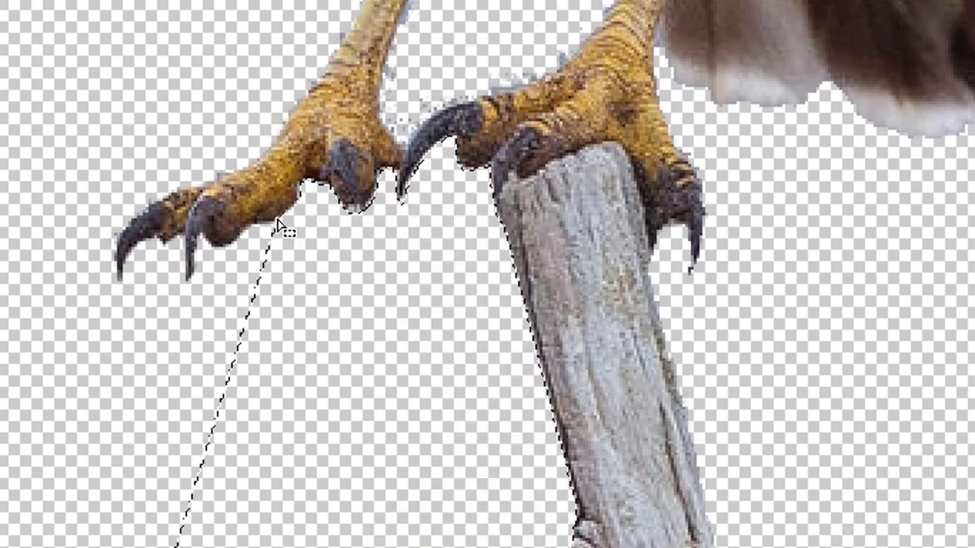
Outline the remaining wooden post beneath the hawk's toes with the Polygonal Lasso, delete it, and deselect
{"action": "key", "text": "ctrl+d"}
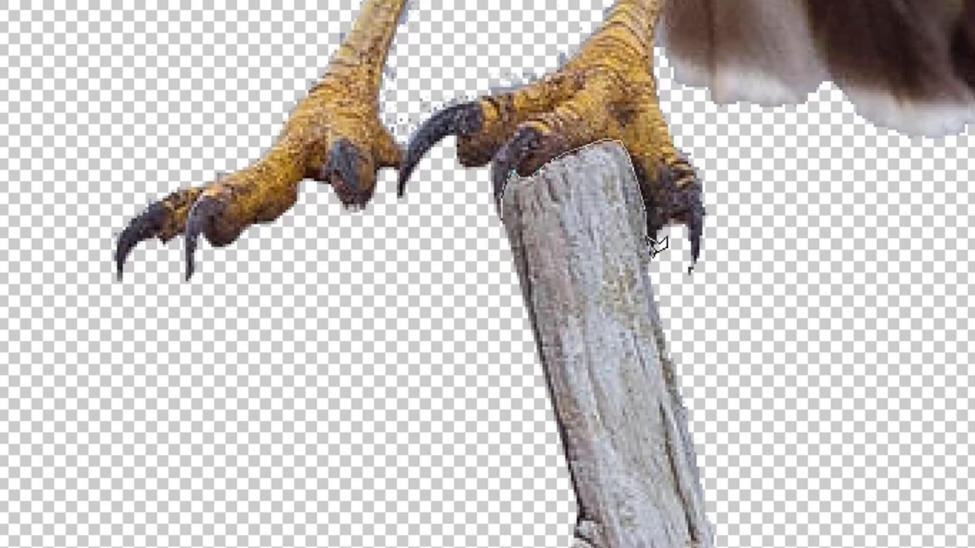
{"action": "mouse_move", "coordinate": [841, 444]}
{"action": "left_mouse_down"}
{"action": "mouse_move", "coordinate": [820, 444]}
{"action": "mouse_move", "coordinate": [853, 444]}
{"action": "left_mouse_up"}
{"action": "left_click", "coordinate": [162, 407]}
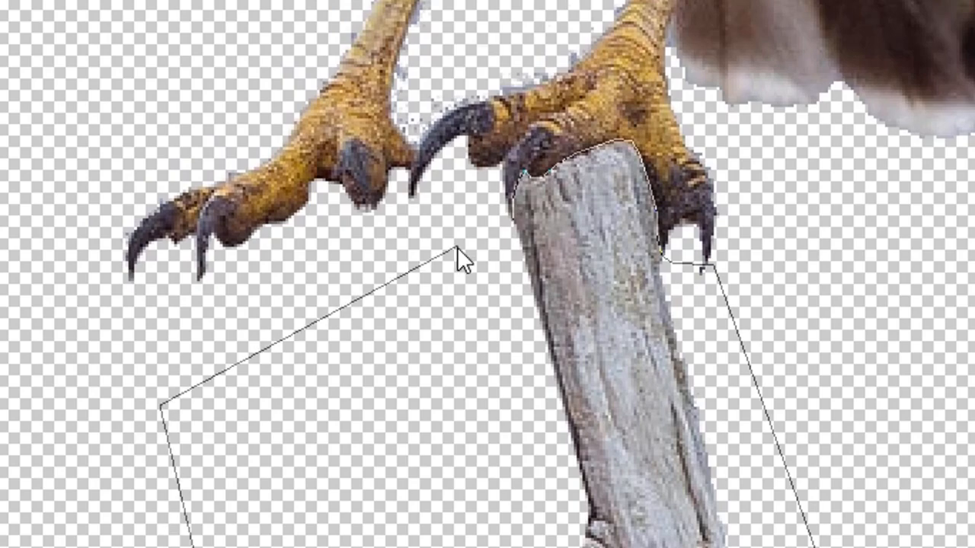
{"action": "left_click", "coordinate": [515, 222]}
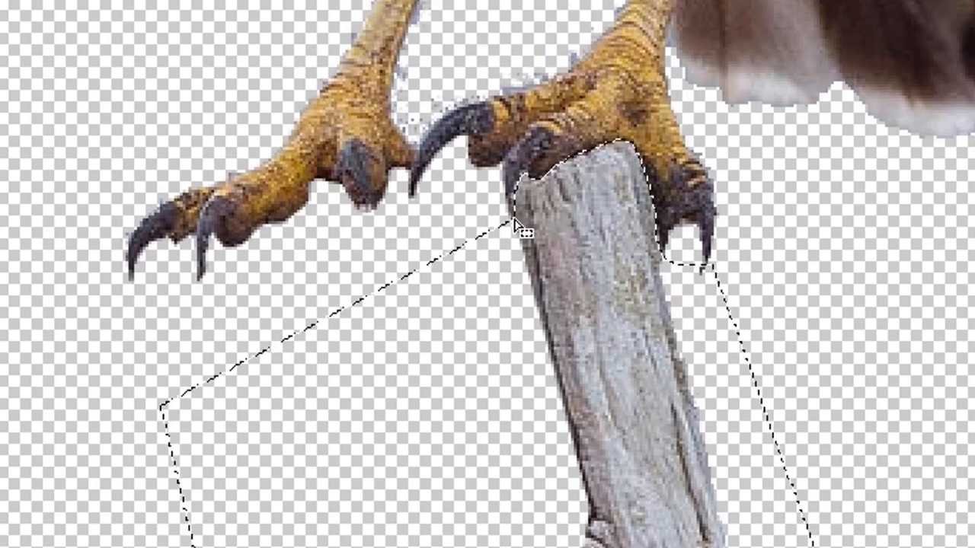
{"action": "key", "text": "Delete"}
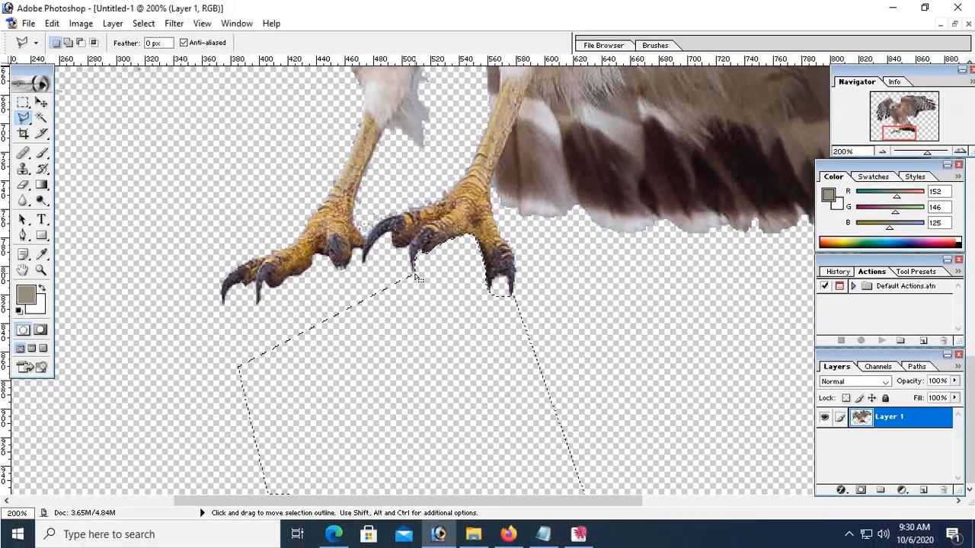
{"action": "key", "text": "ctrl+d"}
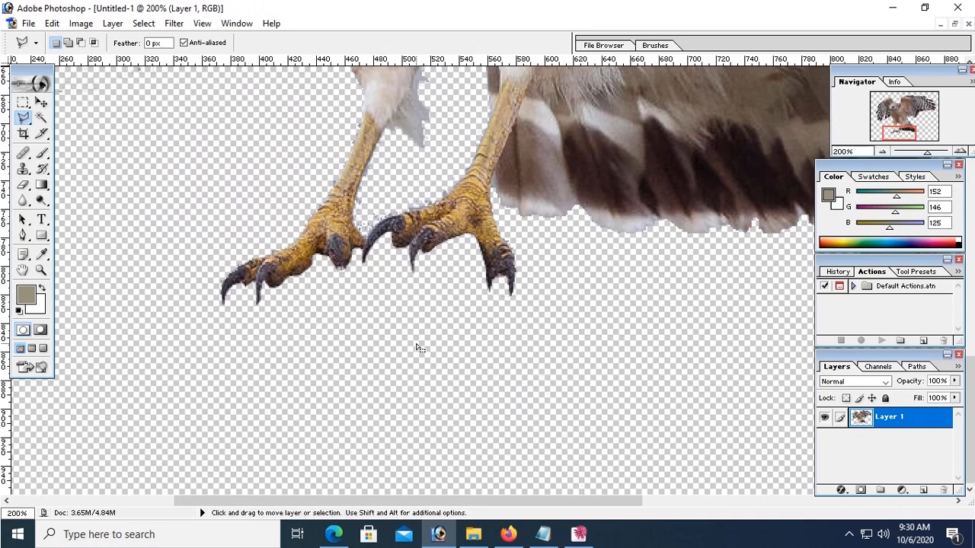
Examine the cutout's edges around the legs, tail, body and both wings, ending with the whole hawk in view
{"action": "key", "text": "space"}
{"action": "left_click_drag", "start_coordinate": [561, 233], "coordinate": [479, 411]}
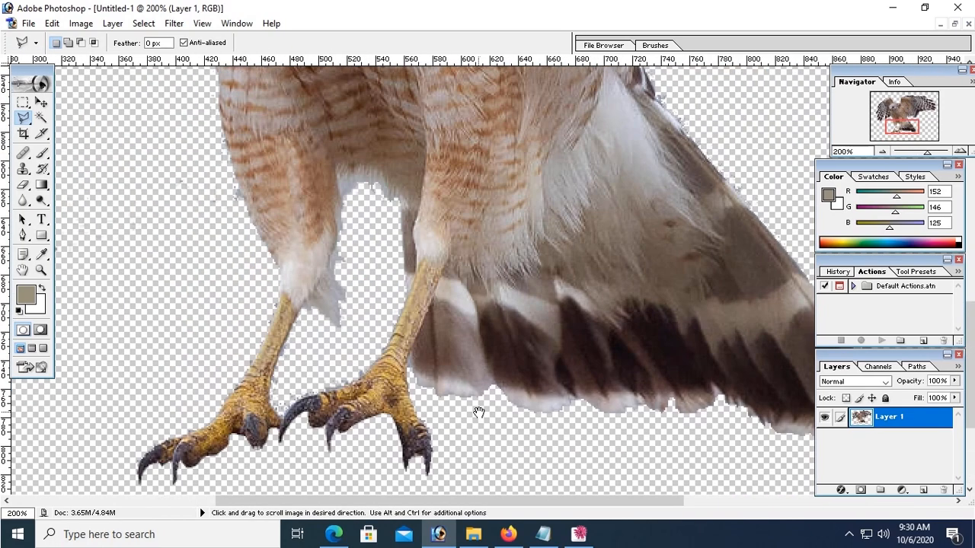
{"action": "left_click_drag", "start_coordinate": [545, 201], "coordinate": [444, 368]}
{"action": "left_click_drag", "start_coordinate": [475, 137], "coordinate": [418, 354]}
{"action": "left_click_drag", "start_coordinate": [520, 205], "coordinate": [560, 426]}
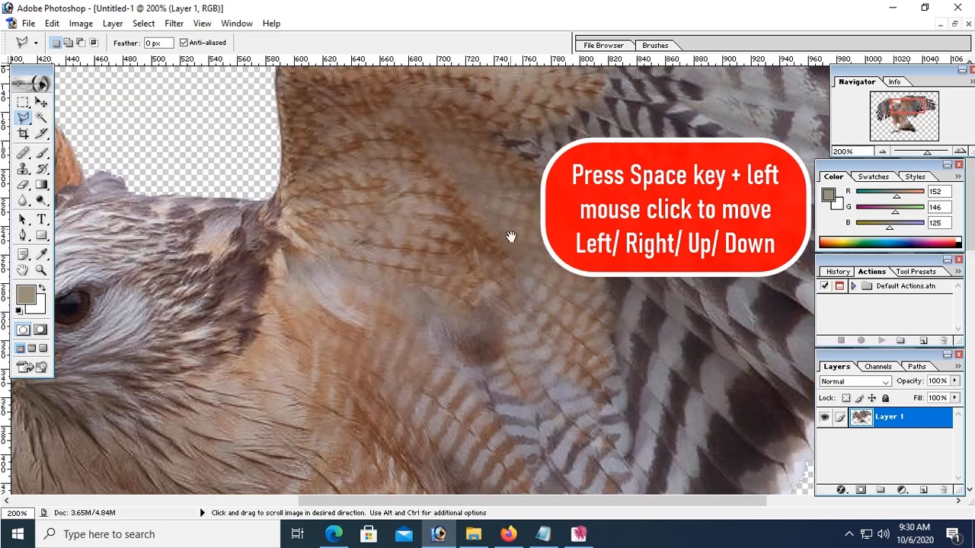
{"action": "left_click_drag", "start_coordinate": [509, 237], "coordinate": [731, 305]}
{"action": "left_click_drag", "start_coordinate": [289, 358], "coordinate": [408, 147]}
{"action": "left_click_drag", "start_coordinate": [278, 347], "coordinate": [320, 217]}
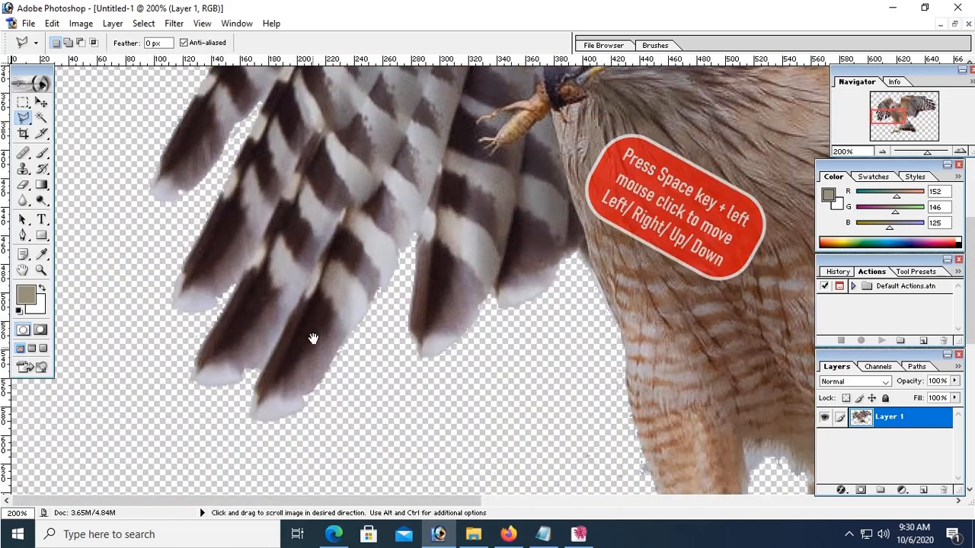
{"action": "left_click_drag", "start_coordinate": [315, 340], "coordinate": [268, 341]}
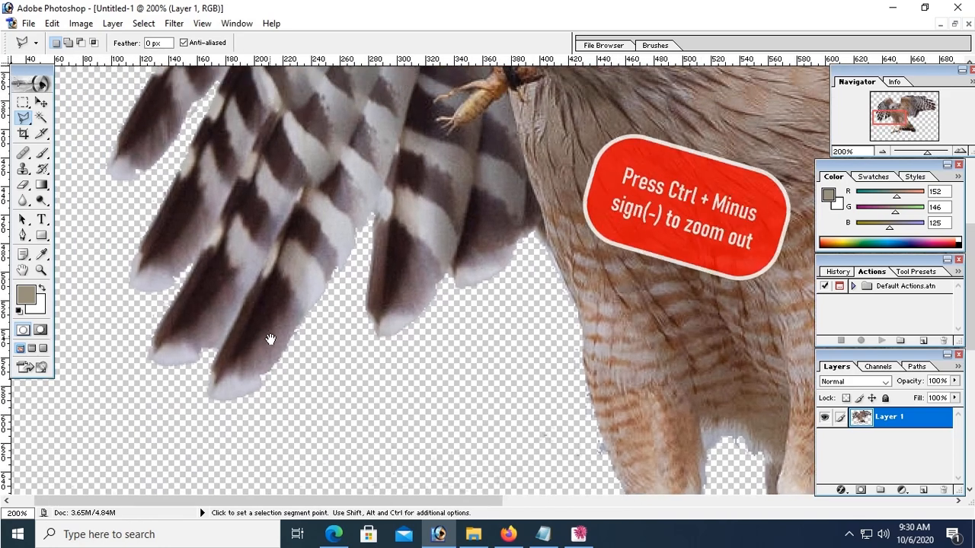
{"action": "key", "text": "ctrl+minus"}
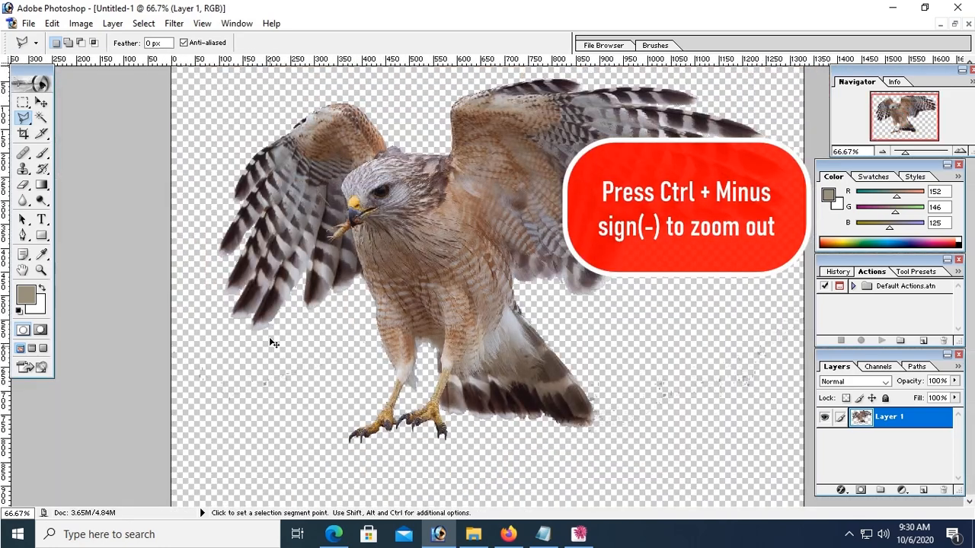
Soften the hawk's outer edge along the wing beside its head and down toward the legs with the Blur tool
{"action": "left_click", "coordinate": [25, 202]}
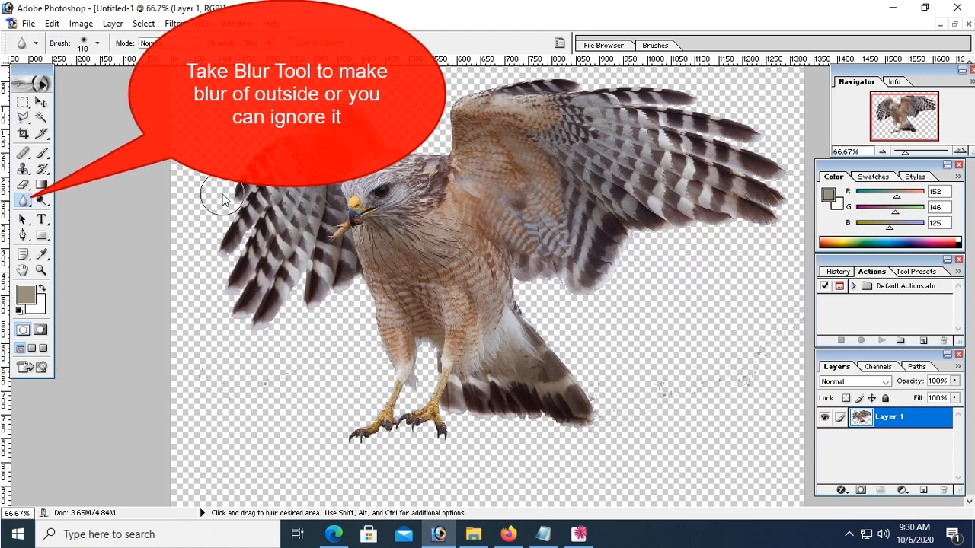
{"action": "mouse_move", "coordinate": [212, 239]}
{"action": "left_mouse_down"}
{"action": "mouse_move", "coordinate": [207, 291]}
{"action": "mouse_move", "coordinate": [275, 330]}
{"action": "mouse_move", "coordinate": [352, 291]}
{"action": "mouse_move", "coordinate": [382, 386]}
{"action": "mouse_move", "coordinate": [379, 409]}
{"action": "mouse_move", "coordinate": [345, 447]}
{"action": "mouse_move", "coordinate": [432, 455]}
{"action": "mouse_move", "coordinate": [398, 445]}
{"action": "mouse_move", "coordinate": [475, 449]}
{"action": "mouse_move", "coordinate": [471, 428]}
{"action": "mouse_move", "coordinate": [594, 431]}
{"action": "mouse_move", "coordinate": [591, 379]}
{"action": "mouse_move", "coordinate": [533, 294]}
{"action": "mouse_move", "coordinate": [598, 307]}
{"action": "mouse_move", "coordinate": [642, 243]}
{"action": "mouse_move", "coordinate": [775, 223]}
{"action": "mouse_move", "coordinate": [795, 170]}
{"action": "mouse_move", "coordinate": [730, 106]}
{"action": "mouse_move", "coordinate": [613, 84]}
{"action": "mouse_move", "coordinate": [478, 80]}
{"action": "mouse_move", "coordinate": [426, 93]}
{"action": "mouse_move", "coordinate": [435, 135]}
{"action": "mouse_move", "coordinate": [402, 141]}
{"action": "mouse_move", "coordinate": [337, 102]}
{"action": "mouse_move", "coordinate": [278, 125]}
{"action": "mouse_move", "coordinate": [216, 203]}
{"action": "mouse_move", "coordinate": [225, 359]}
{"action": "mouse_move", "coordinate": [370, 384]}
{"action": "left_mouse_up"}
{"action": "left_click", "coordinate": [41, 103]}
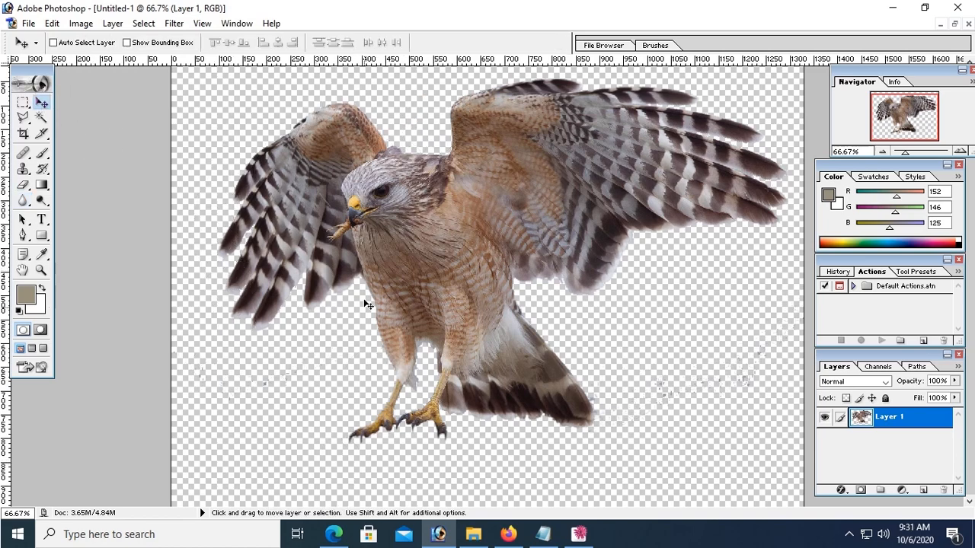
Start saving the hawk cutout under a new file and choose the PNG format
{"action": "key", "text": "ctrl+minus"}
{"action": "key", "text": "ctrl+minus"}
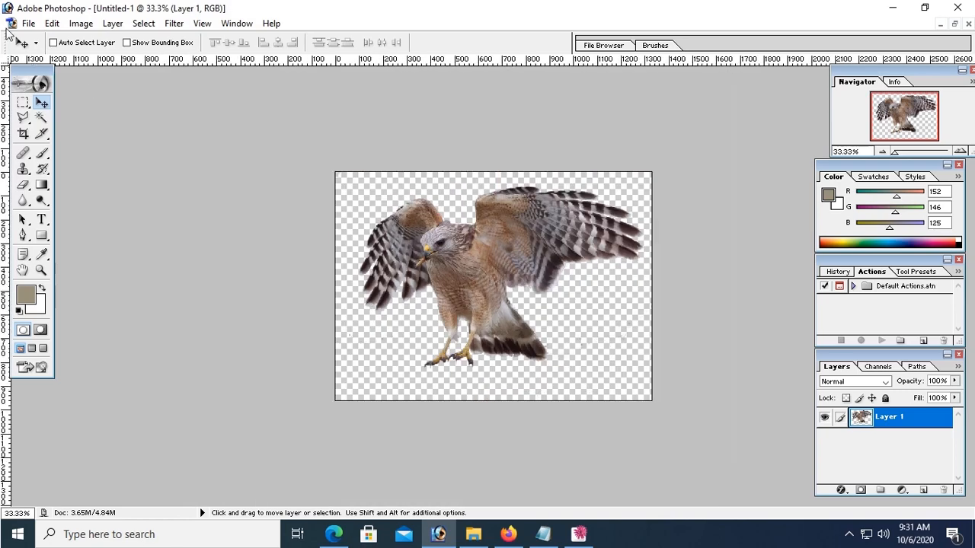
{"action": "left_click", "coordinate": [28, 23]}
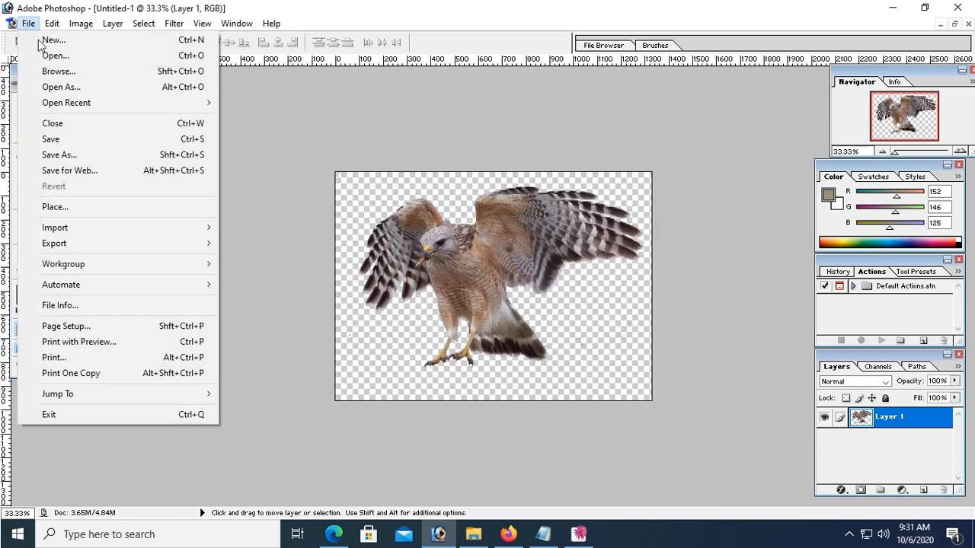
{"action": "left_click", "coordinate": [66, 157]}
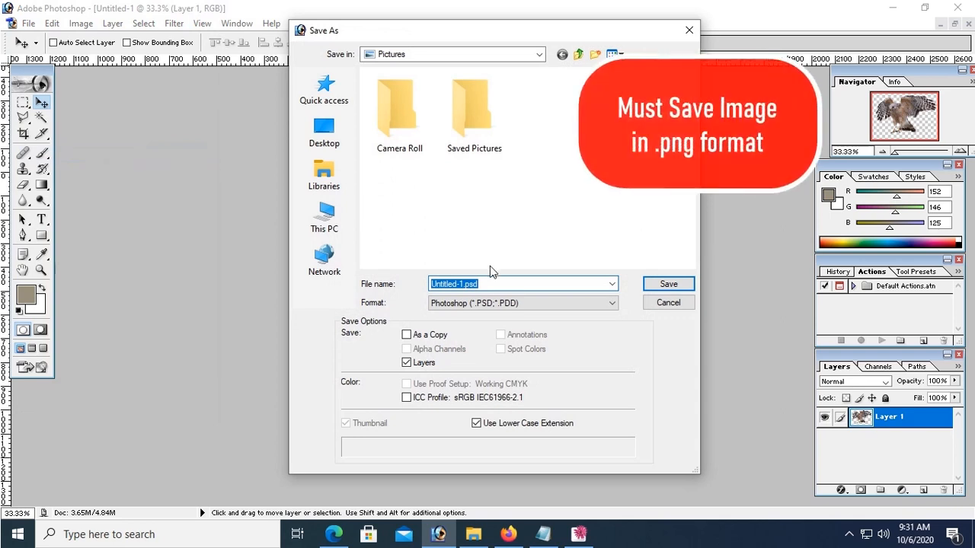
{"action": "left_click", "coordinate": [466, 301]}
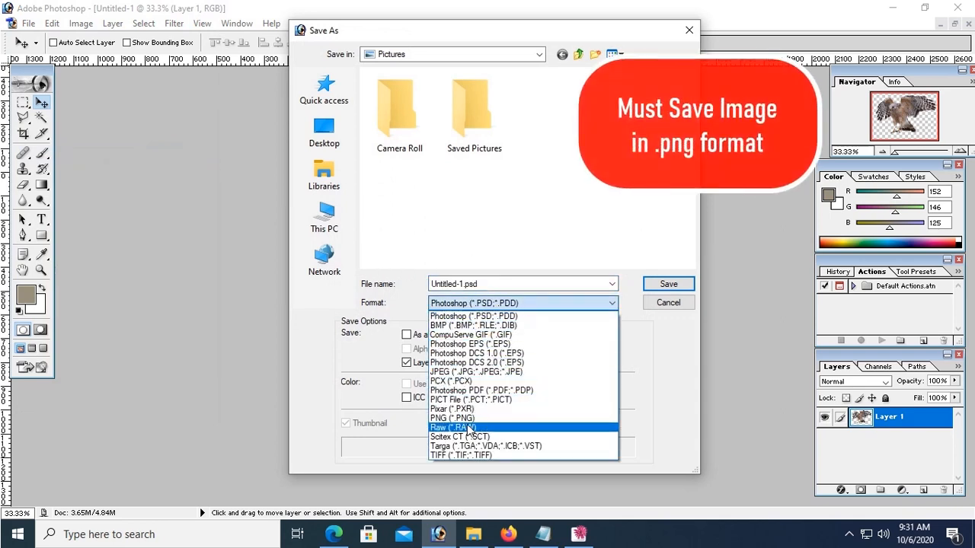
{"action": "left_click", "coordinate": [463, 418]}
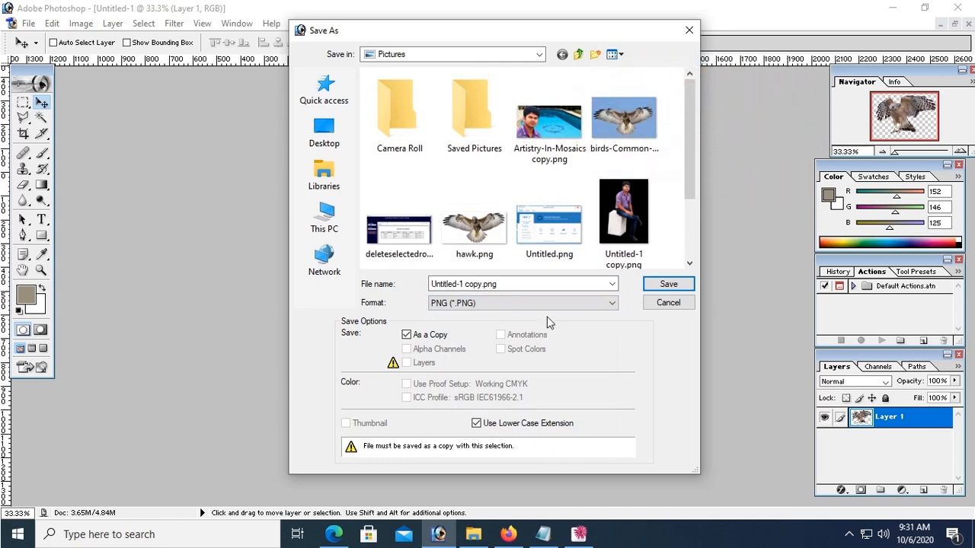
Name the file Hawkcopy.png and save it in the Pictures folder with interlacing set to None
{"action": "scroll", "coordinate": [525, 228], "scroll_direction": "down", "scroll_amount": 1}
{"action": "scroll", "coordinate": [514, 211], "scroll_direction": "up", "scroll_amount": 1}
{"action": "scroll", "coordinate": [513, 211], "scroll_direction": "down", "scroll_amount": 1}
{"action": "left_click", "coordinate": [467, 283]}
{"action": "left_click_drag", "start_coordinate": [465, 284], "coordinate": [414, 285]}
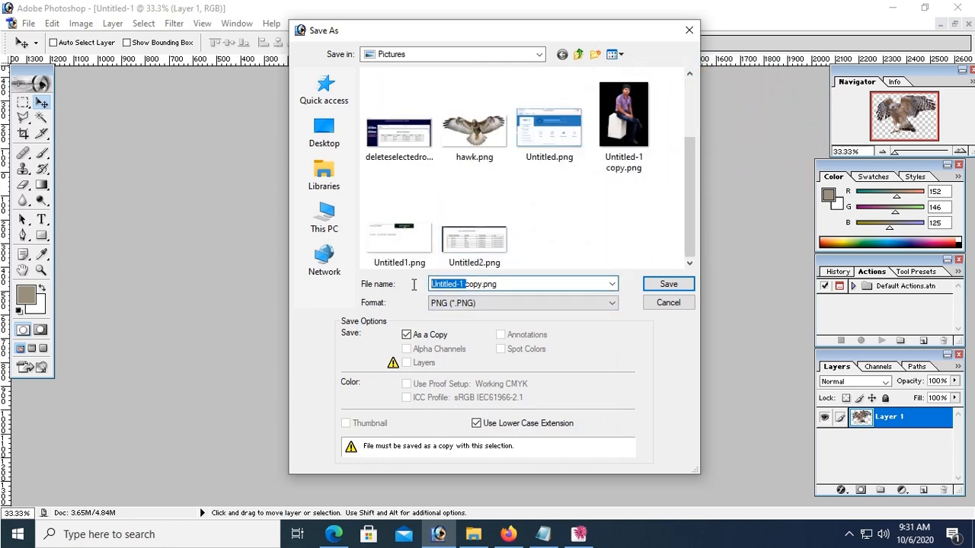
{"action": "type", "text": "H"}
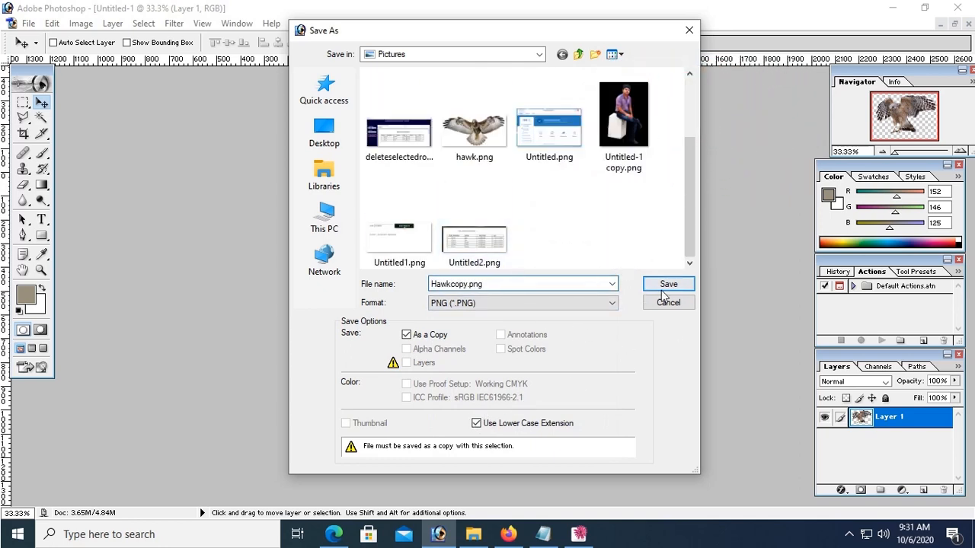
{"action": "type", "text": "awk"}
{"action": "left_click", "coordinate": [682, 284]}
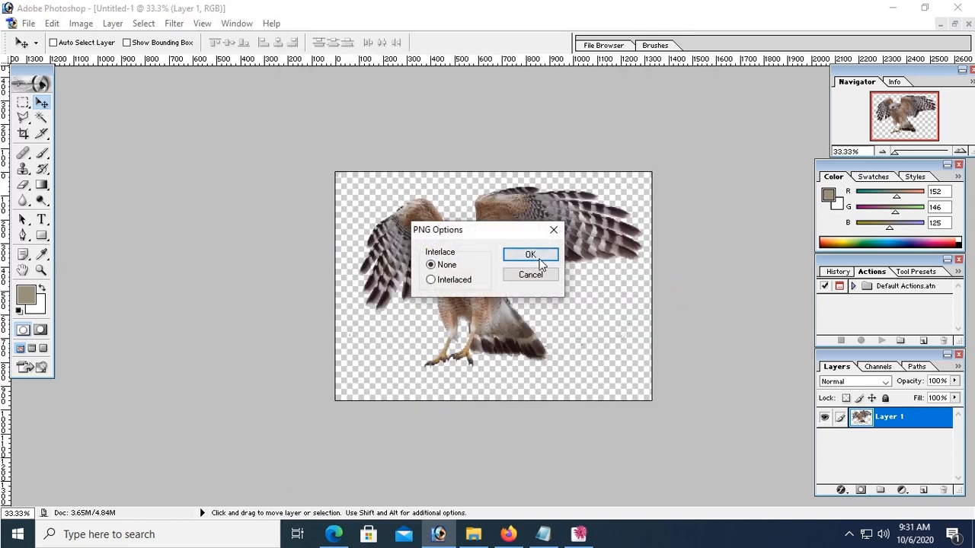
{"action": "left_click", "coordinate": [538, 259]}
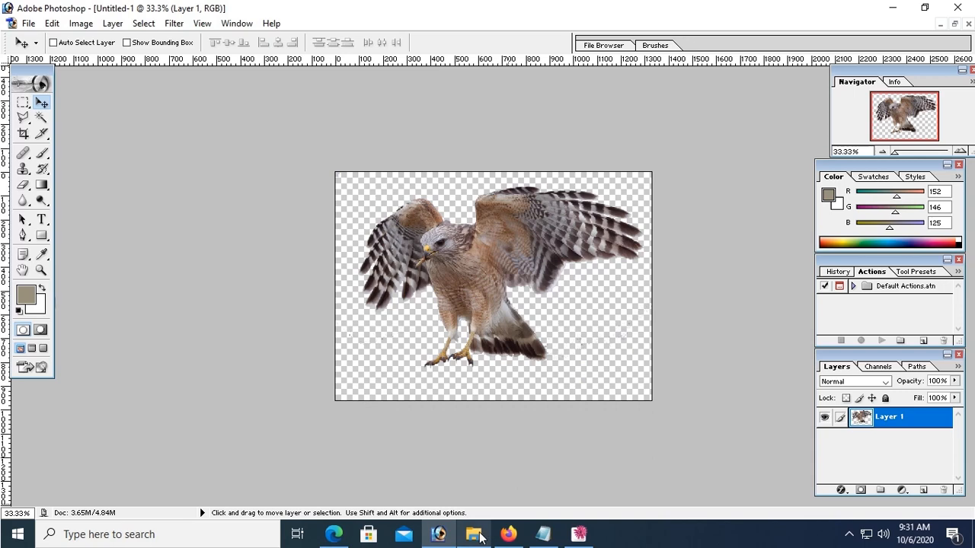
Open Hawkcopy.png from the Pictures folder in File Explorer to check the cutout, and close the viewer and folder window
{"action": "left_click", "coordinate": [464, 512]}
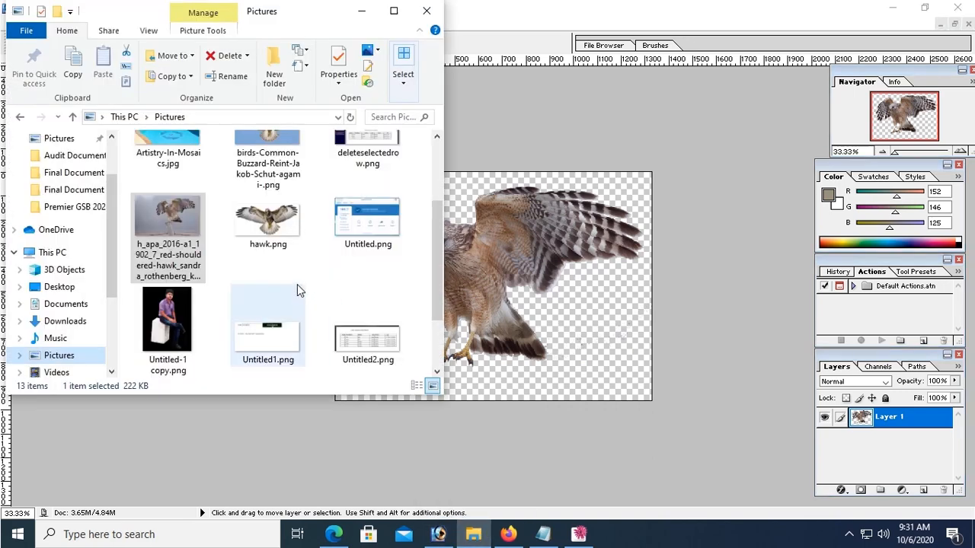
{"action": "scroll", "coordinate": [297, 285], "scroll_direction": "up", "scroll_amount": 2}
{"action": "scroll", "coordinate": [304, 305], "scroll_direction": "down", "scroll_amount": 3}
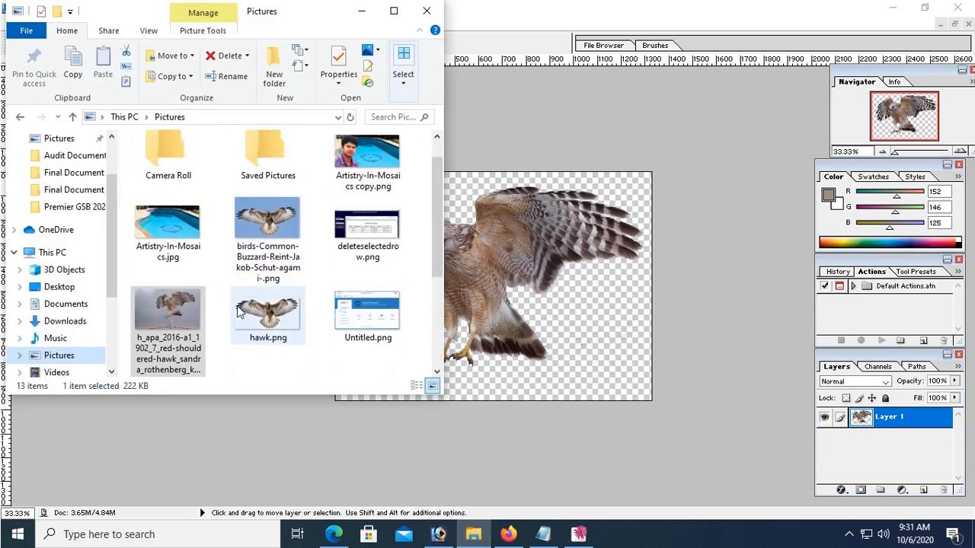
{"action": "scroll", "coordinate": [188, 253], "scroll_direction": "down", "scroll_amount": 2}
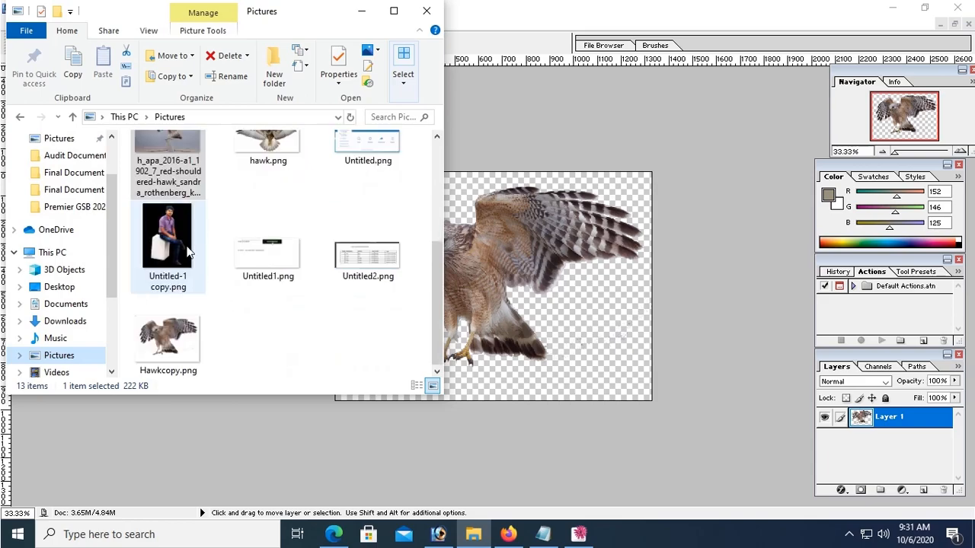
{"action": "left_click", "coordinate": [158, 339]}
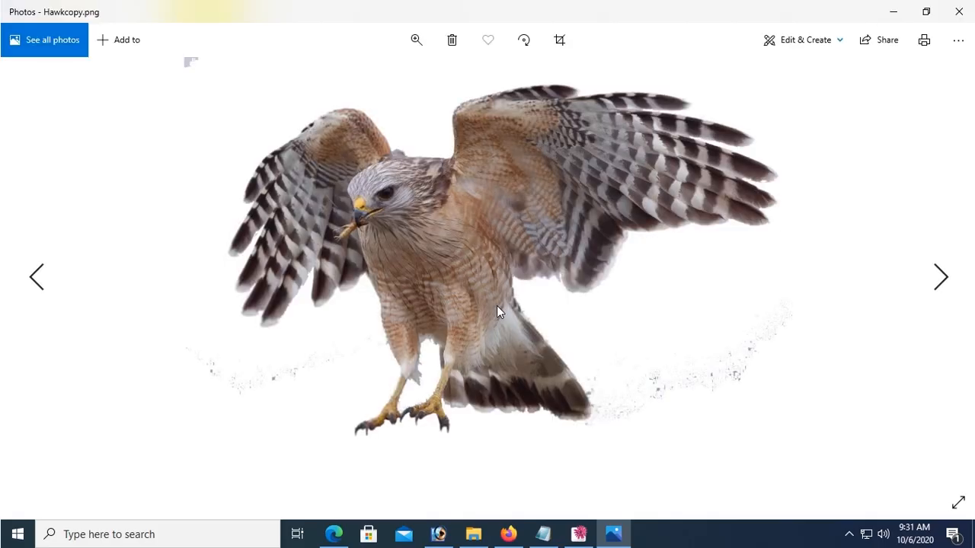
{"action": "left_click", "coordinate": [958, 11]}
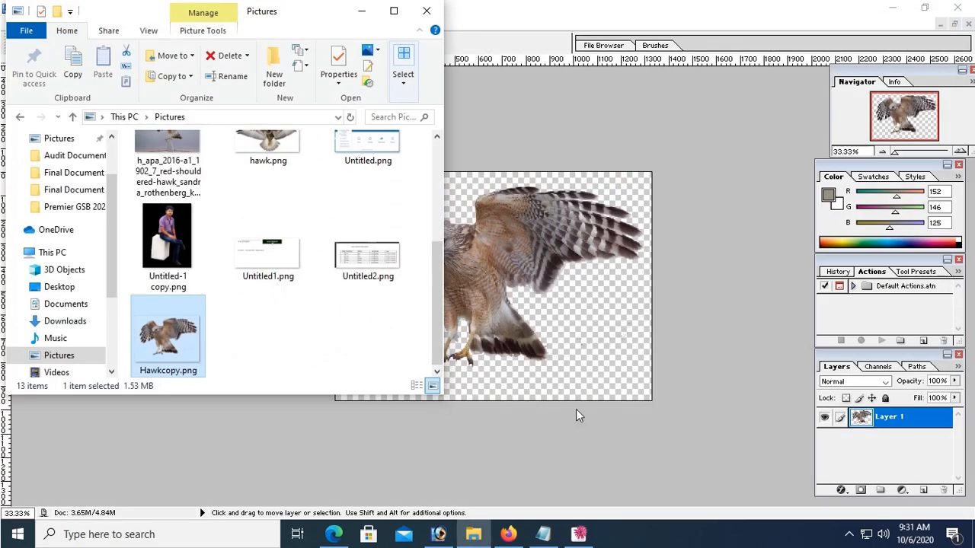
{"action": "left_click", "coordinate": [428, 11]}
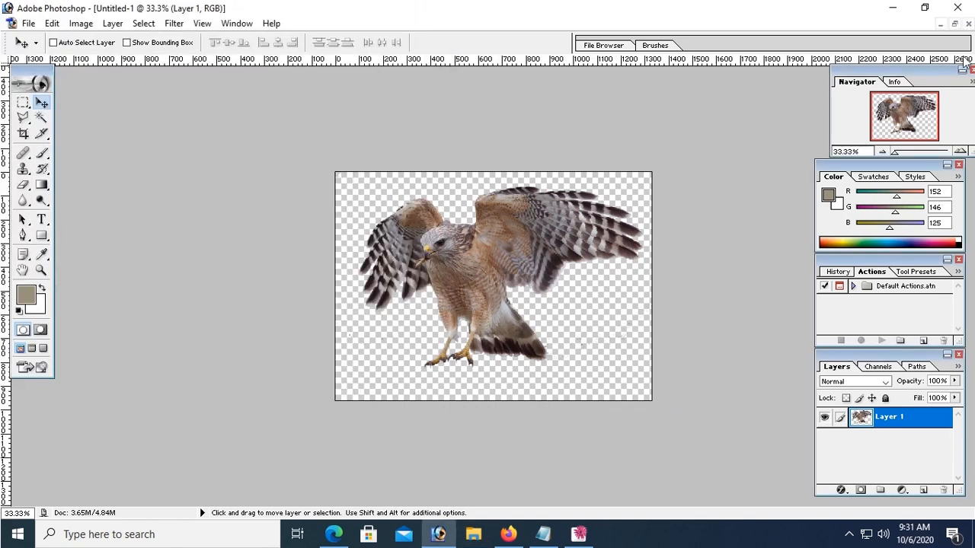
Close the hawk cutout document and the original hawk photo
{"action": "left_click", "coordinate": [968, 24]}
{"action": "left_click", "coordinate": [491, 208]}
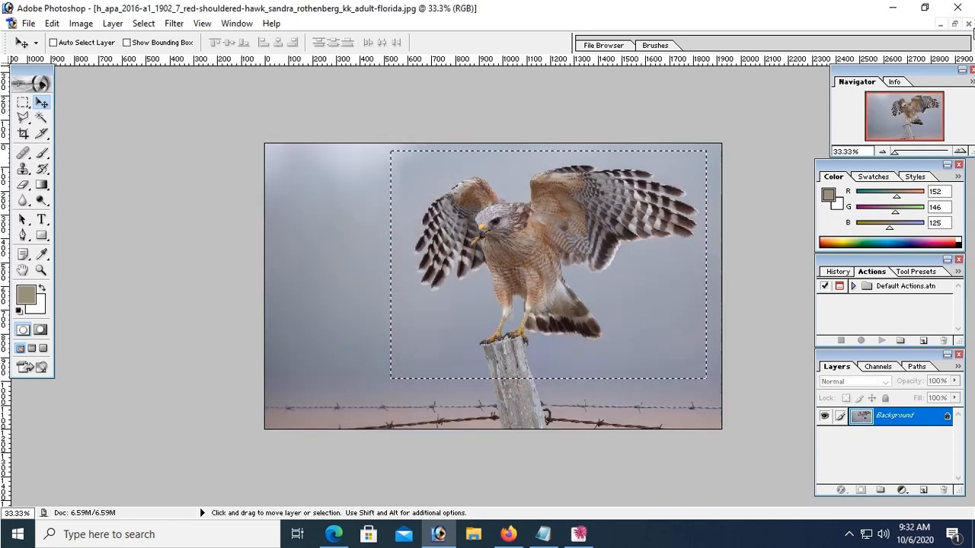
{"action": "key", "text": "ctrl+w"}
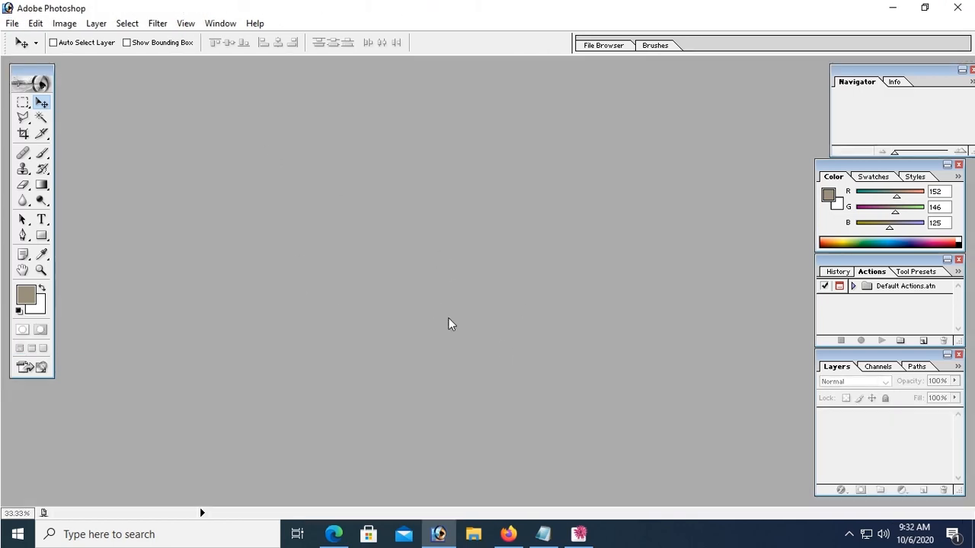
Open IMG_20200518_100333 - Copy.jpg from the Downloads folder in Photoshop and maximize its document window
{"action": "left_click", "coordinate": [473, 534]}
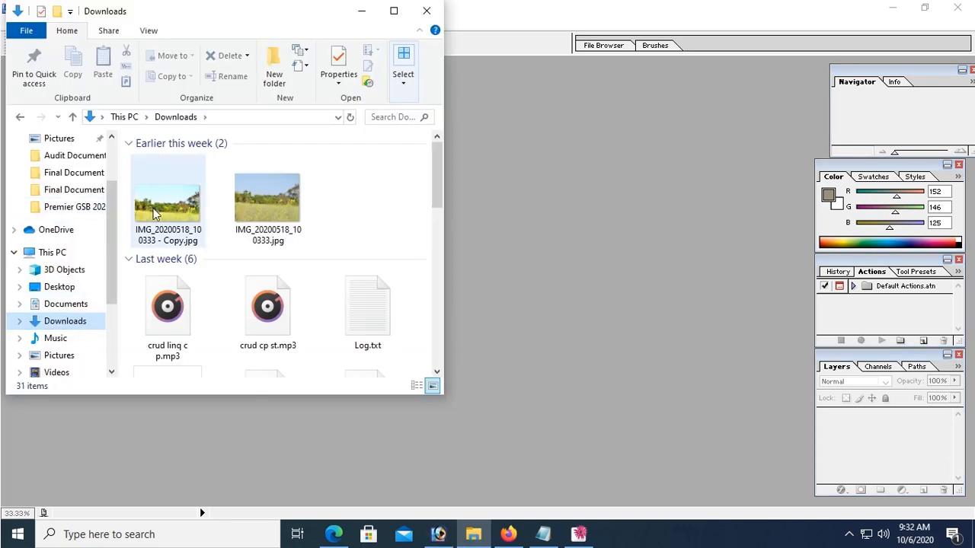
{"action": "left_click_drag", "start_coordinate": [156, 206], "coordinate": [473, 251]}
{"action": "left_click_drag", "start_coordinate": [526, 234], "coordinate": [526, 234]}
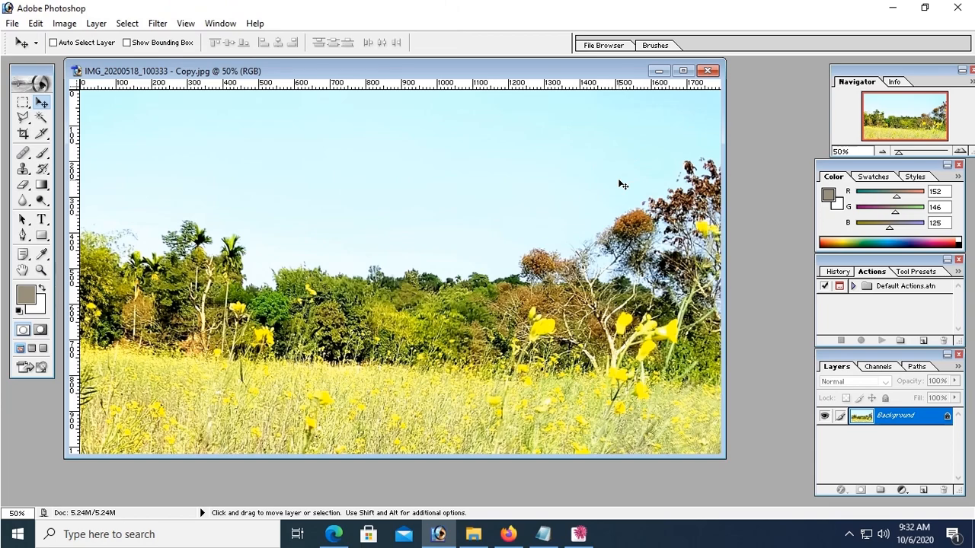
{"action": "left_click", "coordinate": [690, 72]}
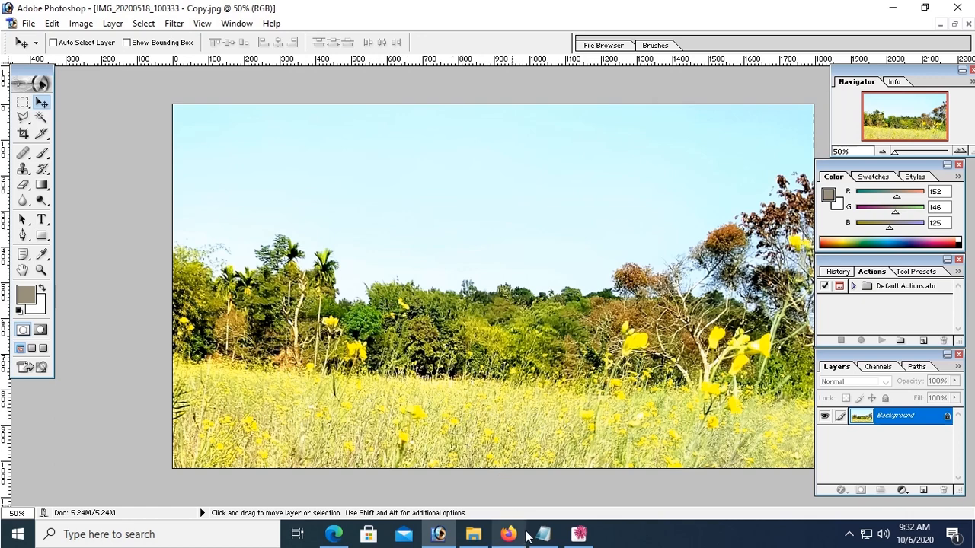
Open hawk.png from the Pictures folder in Photoshop alongside the field photo
{"action": "left_click", "coordinate": [475, 534]}
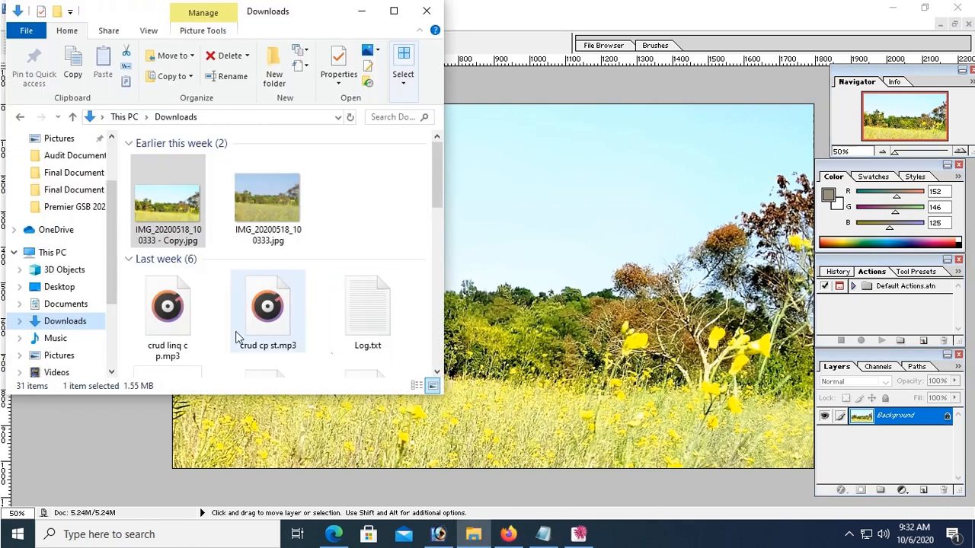
{"action": "left_click", "coordinate": [64, 356]}
{"action": "left_click", "coordinate": [282, 350]}
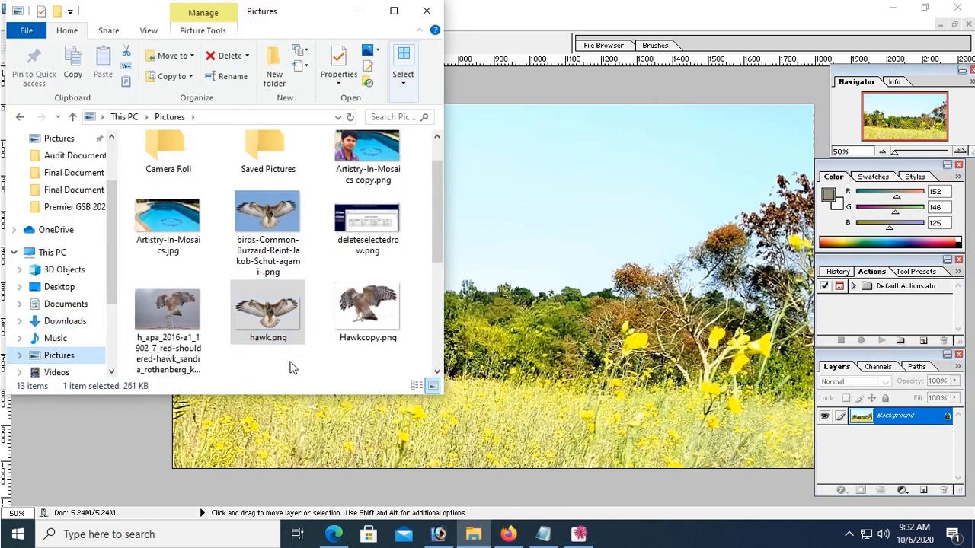
{"action": "left_click_drag", "start_coordinate": [282, 346], "coordinate": [510, 277]}
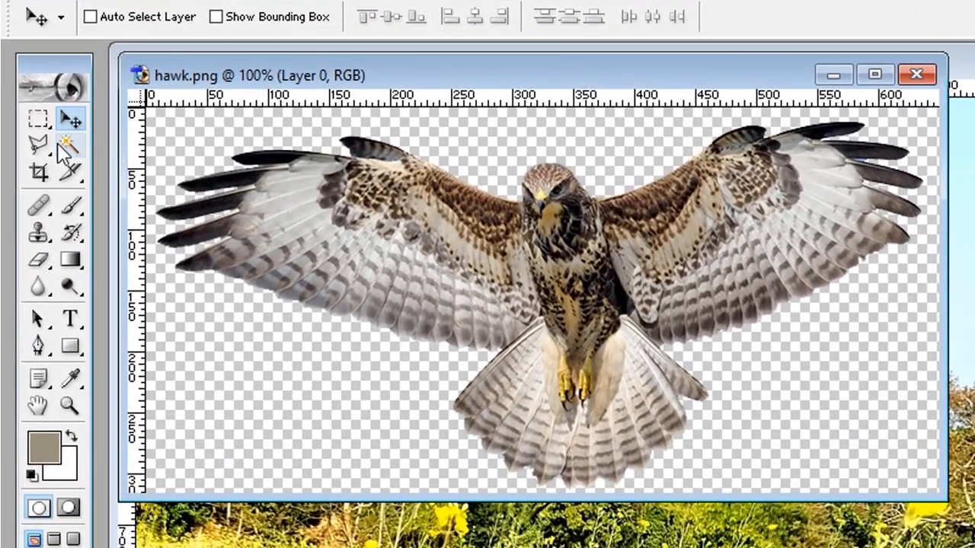
Copy the entire hawk.png image with a rectangular selection, minimize its window, and paste the hawk into the field photo
{"action": "left_click", "coordinate": [38, 119]}
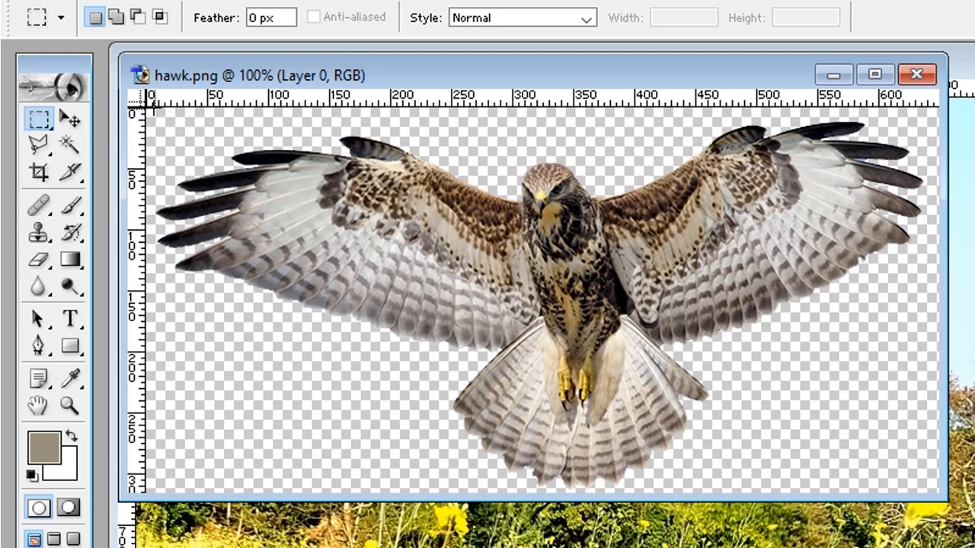
{"action": "left_click_drag", "start_coordinate": [216, 238], "coordinate": [941, 496]}
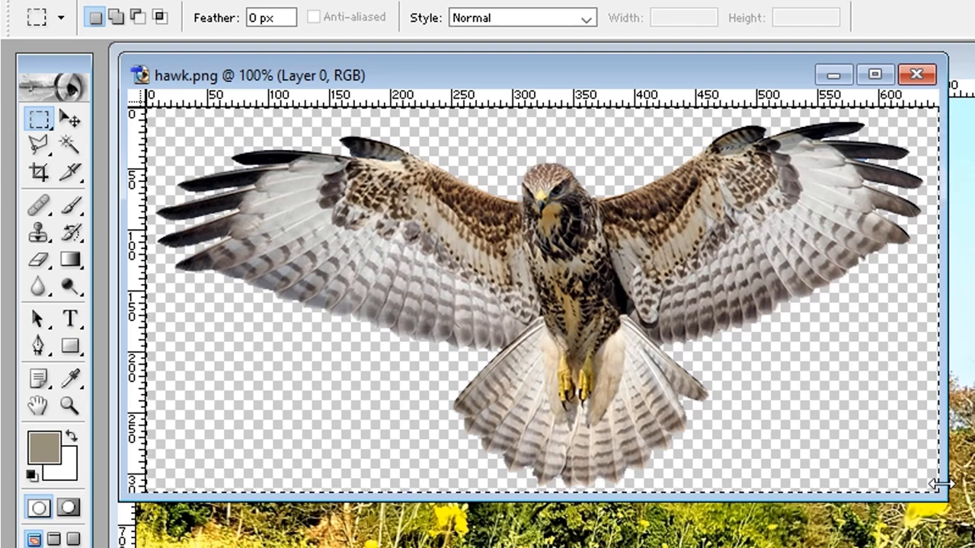
{"action": "left_click", "coordinate": [832, 76]}
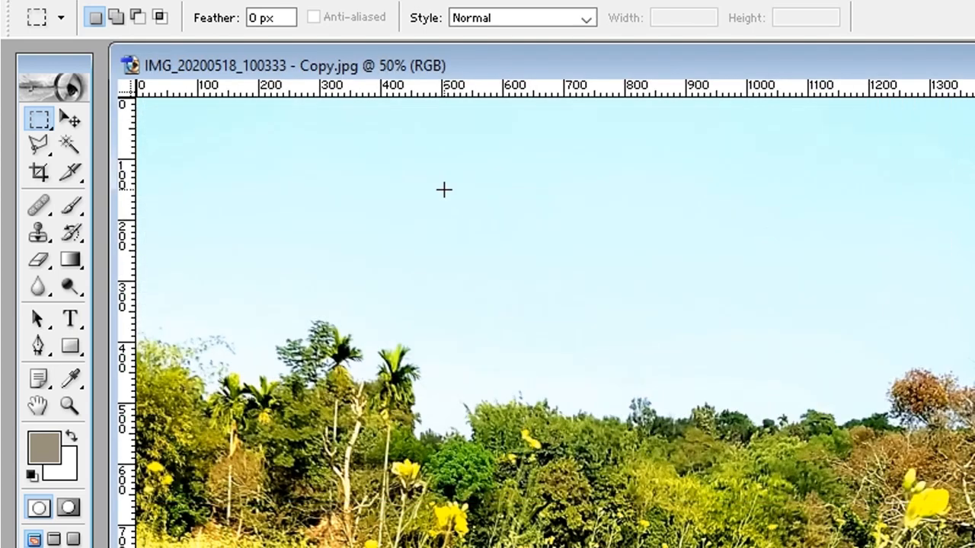
{"action": "key", "text": "ctrl+v"}
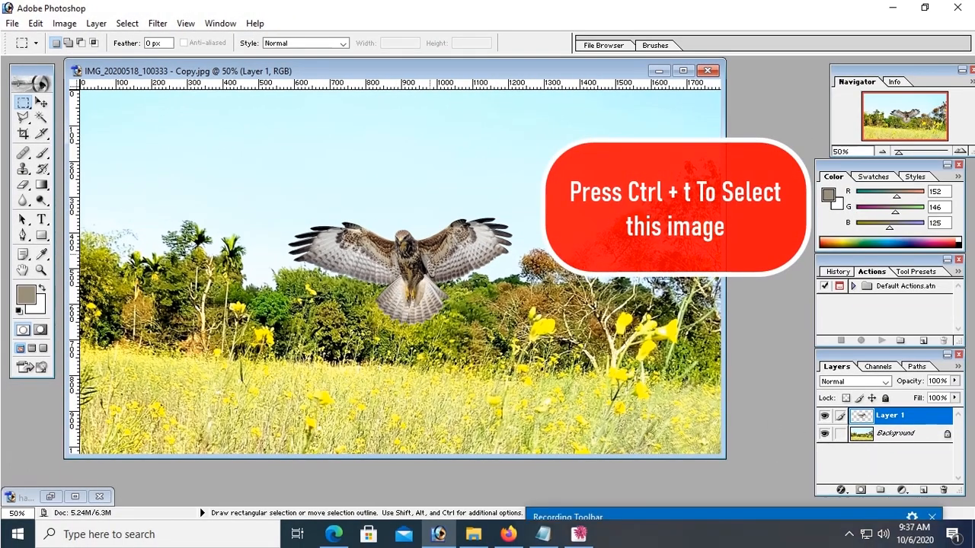
Use Free Transform to enlarge the pasted hawk to about 145% width and 151% height over the trees on the photo's right side
{"action": "key", "text": "ctrl"}
{"action": "key", "text": "ctrl+t"}
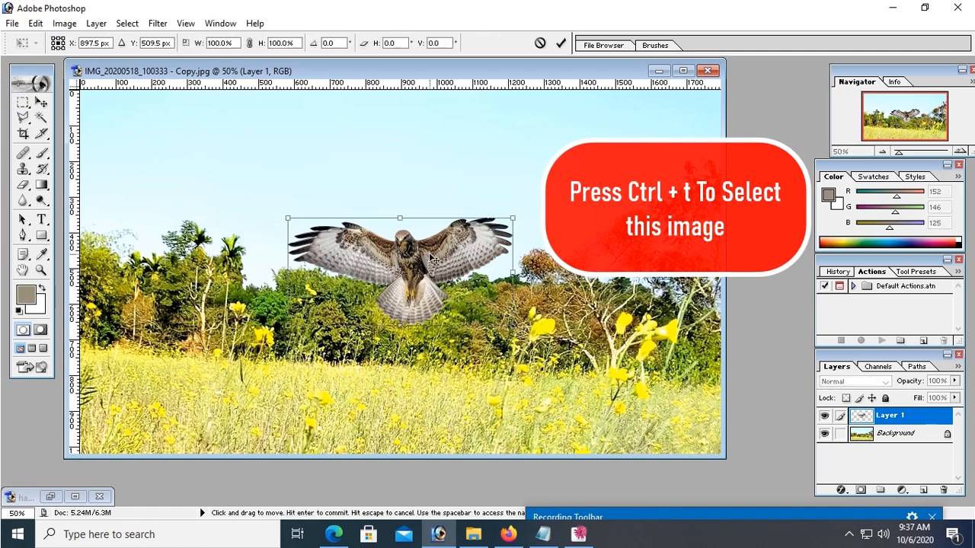
{"action": "left_click_drag", "start_coordinate": [345, 250], "coordinate": [539, 344]}
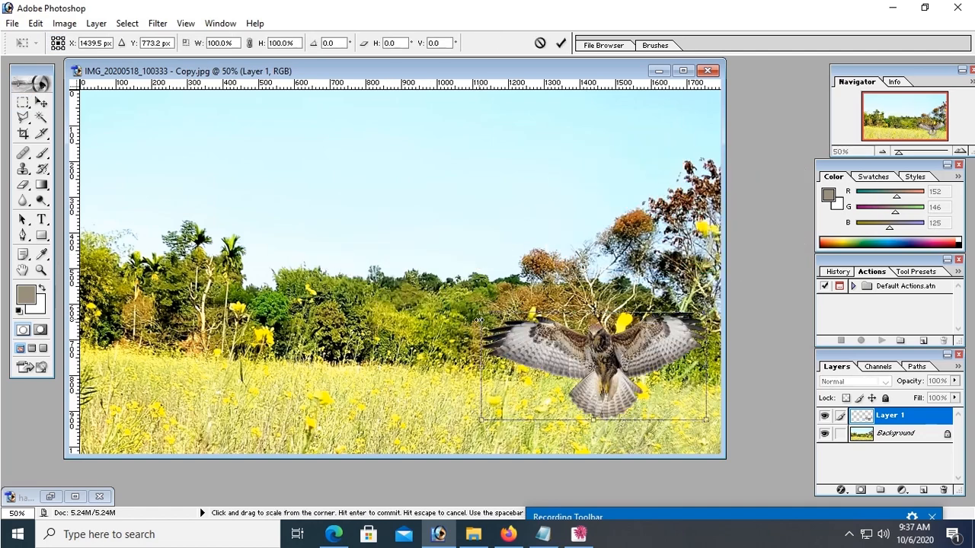
{"action": "left_click_drag", "start_coordinate": [477, 315], "coordinate": [378, 261]}
{"action": "left_click_drag", "start_coordinate": [537, 335], "coordinate": [536, 273]}
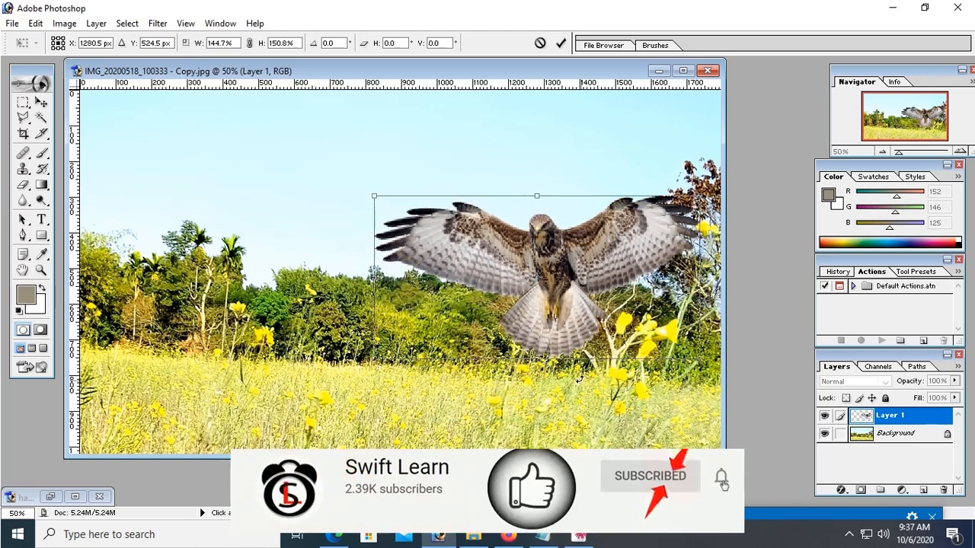
{"action": "key", "text": "Return"}
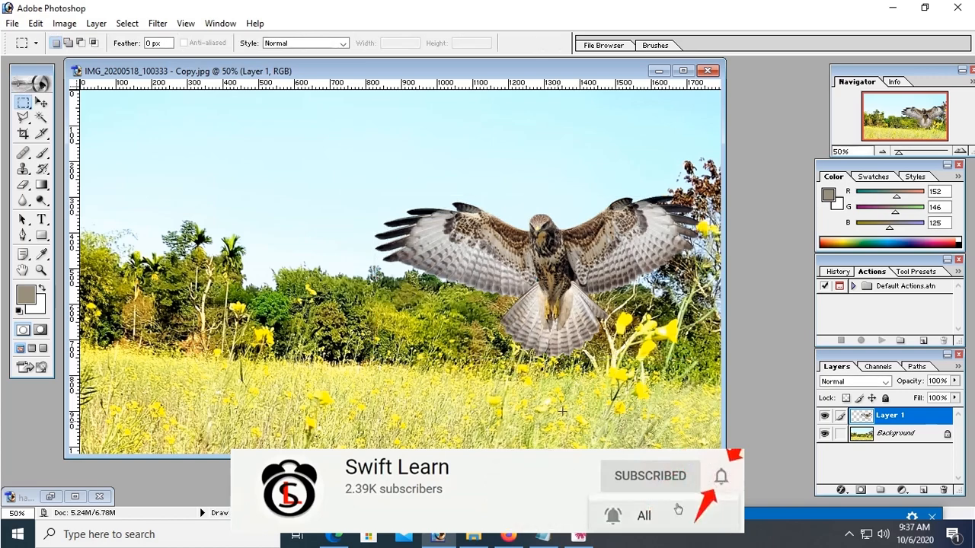
Open Hawkcopy.png from the Pictures folder and copy its hawk with a rectangular selection into the field photo, minimizing the source window
{"action": "left_click", "coordinate": [473, 535]}
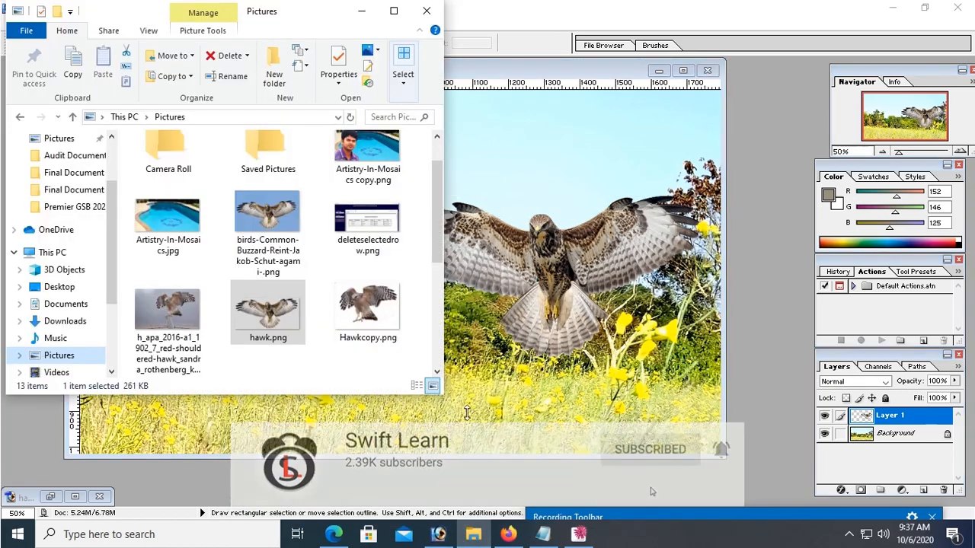
{"action": "left_click_drag", "start_coordinate": [365, 306], "coordinate": [486, 341]}
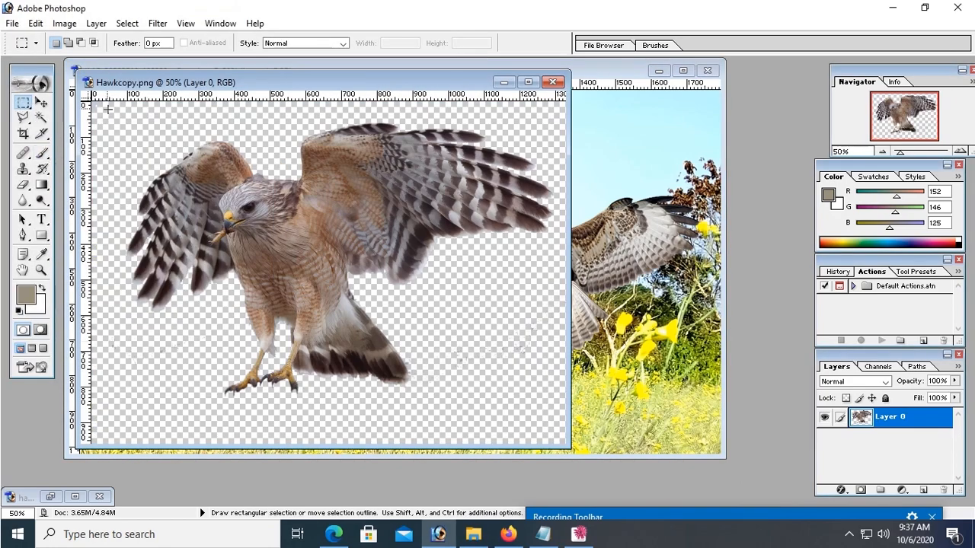
{"action": "left_click_drag", "start_coordinate": [179, 226], "coordinate": [560, 407]}
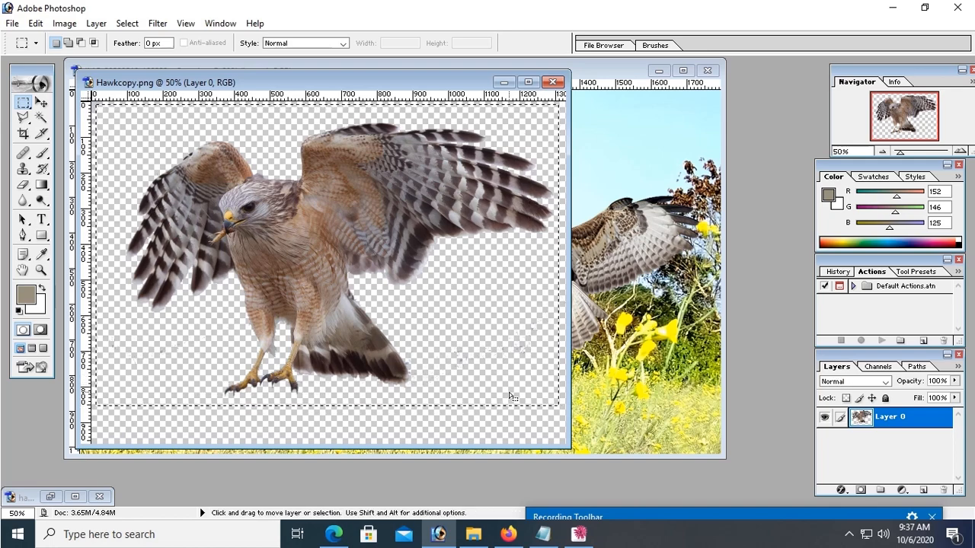
{"action": "left_click", "coordinate": [504, 82]}
{"action": "key", "text": "ctrl+v"}
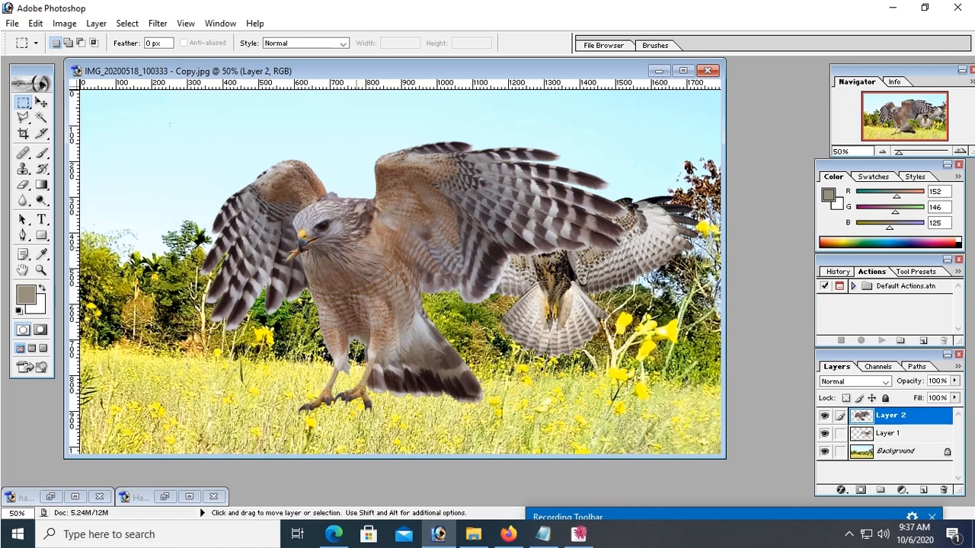
Use Free Transform to shrink the second hawk and place it over the flower field in the photo's lower left
{"action": "key", "text": "ctrl+t"}
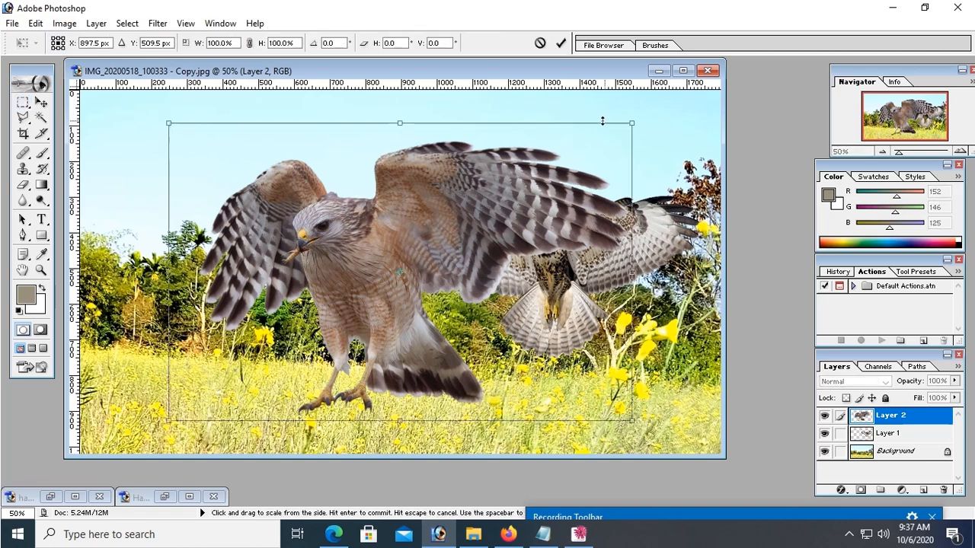
{"action": "left_click_drag", "start_coordinate": [638, 125], "coordinate": [384, 289]}
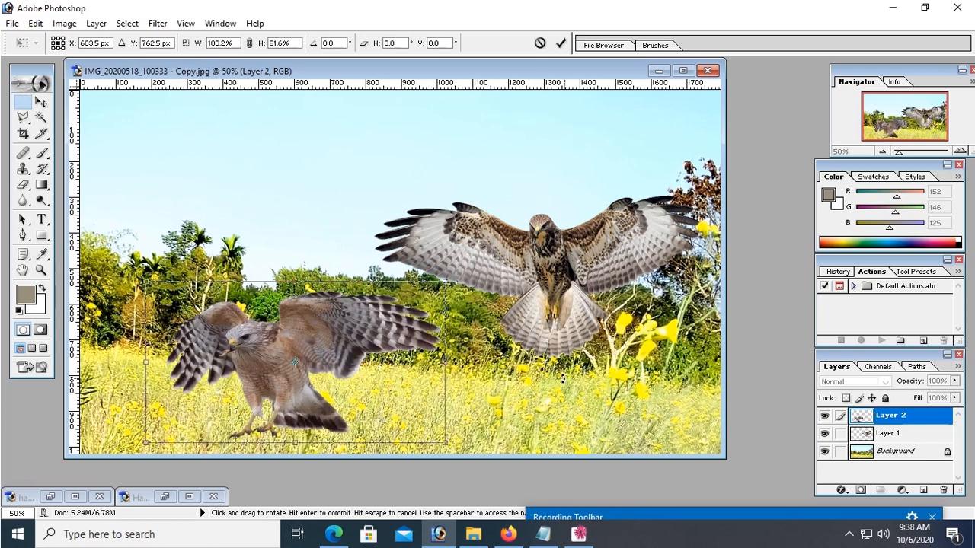
{"action": "key", "text": "Return"}
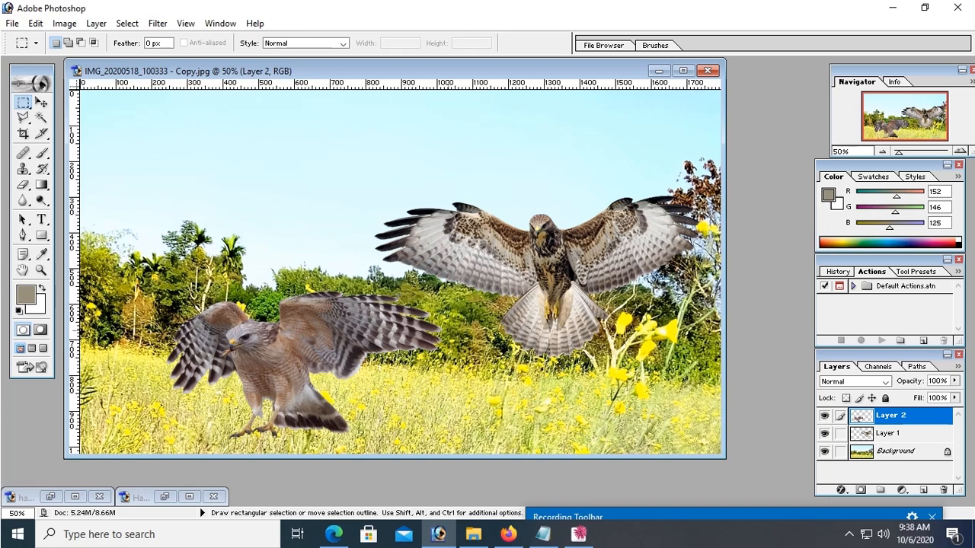
Save the composite as a PNG copy named HawkWithBackground in the Pictures folder, accepting the default PNG options
{"action": "left_click", "coordinate": [13, 26]}
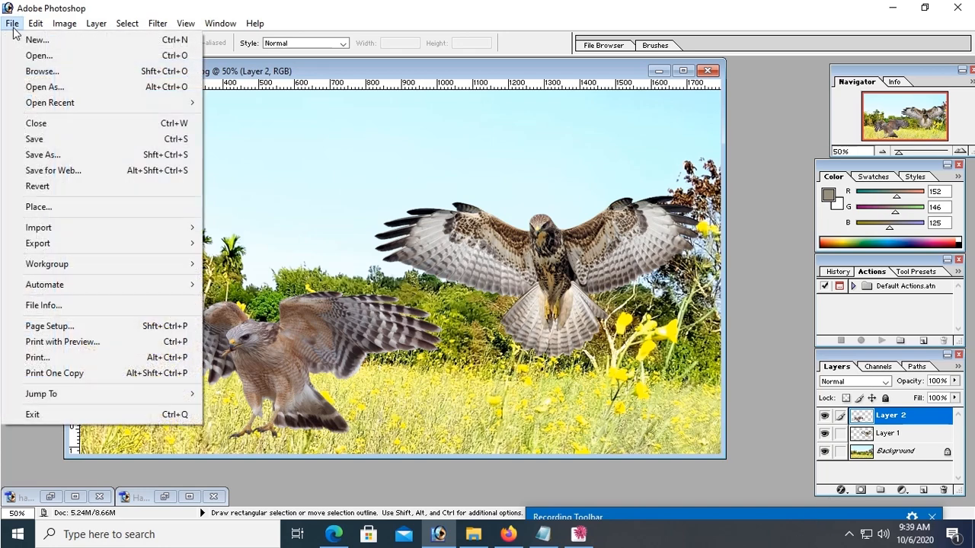
{"action": "left_click", "coordinate": [50, 158]}
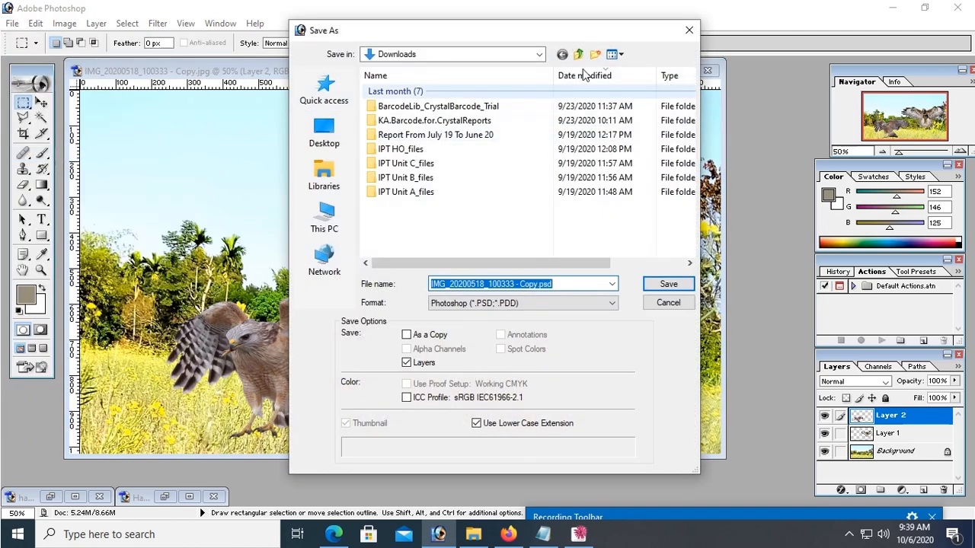
{"action": "left_click", "coordinate": [539, 54]}
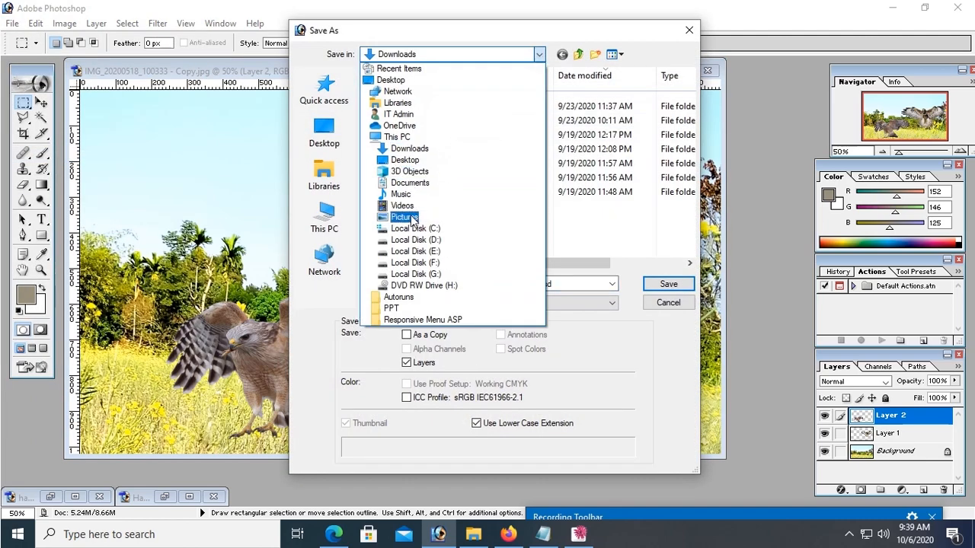
{"action": "left_click", "coordinate": [412, 217]}
{"action": "left_click", "coordinate": [587, 302]}
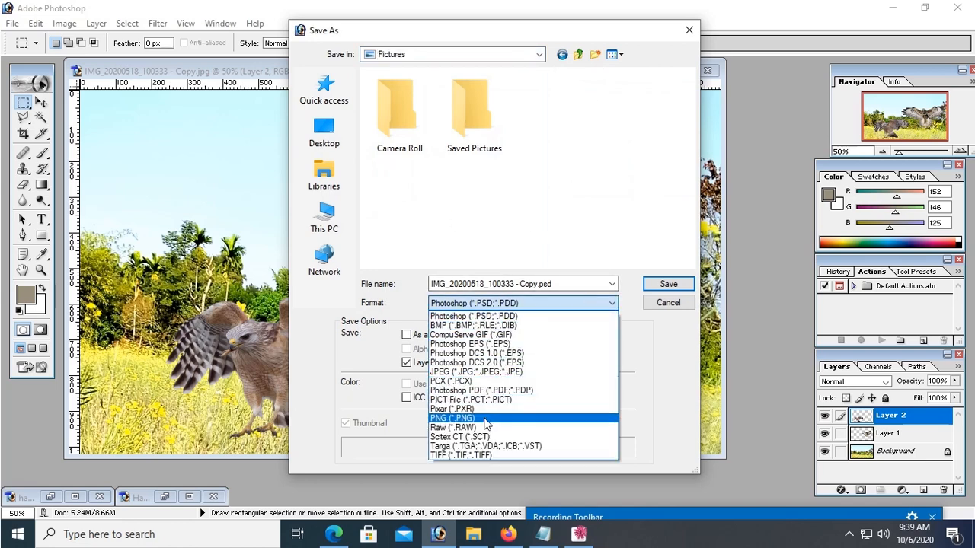
{"action": "left_click", "coordinate": [485, 418]}
{"action": "left_click_drag", "start_coordinate": [558, 283], "coordinate": [424, 283]}
{"action": "type", "text": "Hawk"}
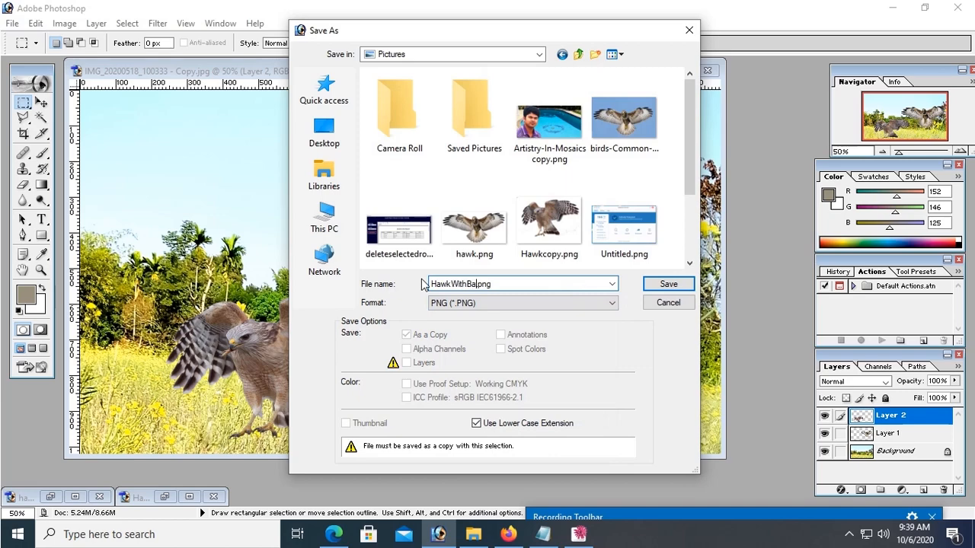
{"action": "type", "text": "WithBackground"}
{"action": "left_click", "coordinate": [668, 284]}
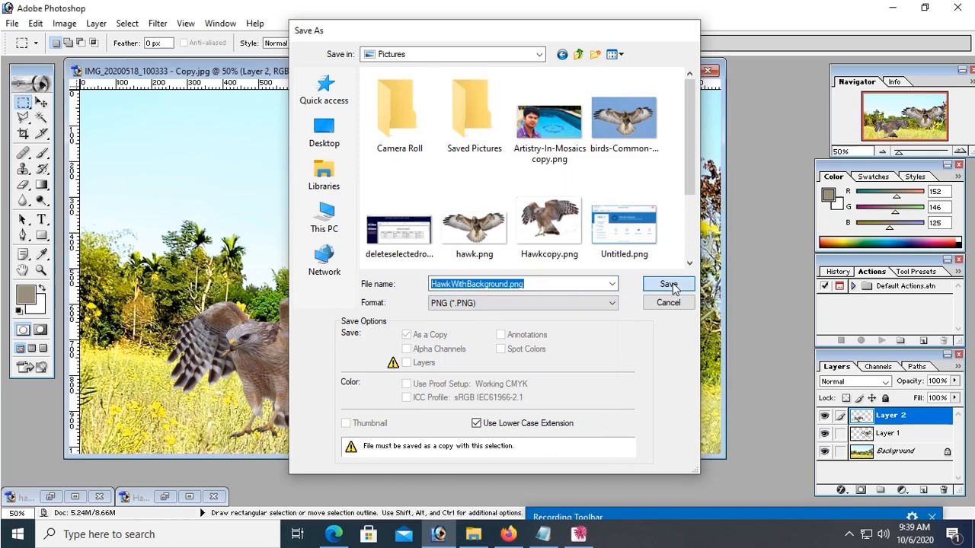
{"action": "left_click", "coordinate": [530, 255]}
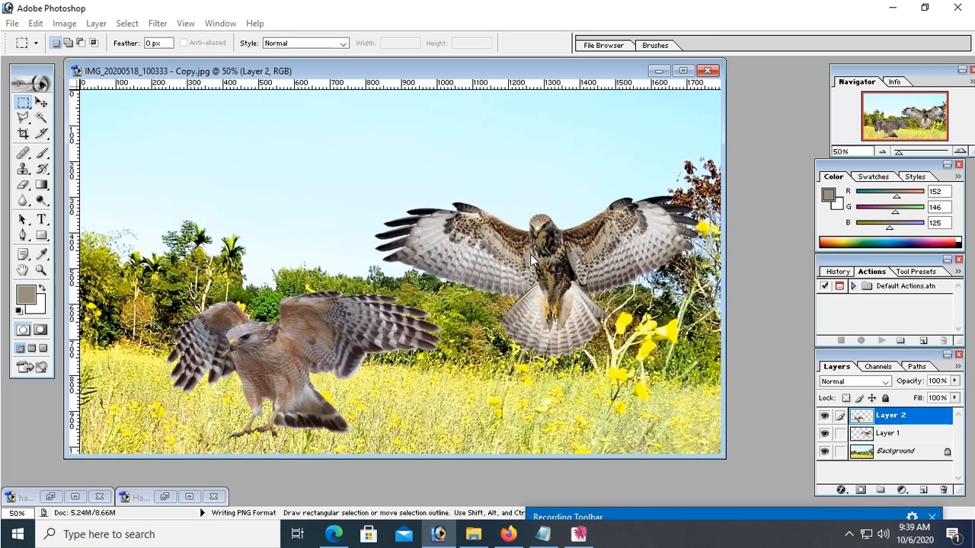
Open HawkWithBackground.png from the Pictures folder in File Explorer and compare it with the original field photo in the viewer
{"action": "left_click", "coordinate": [473, 534]}
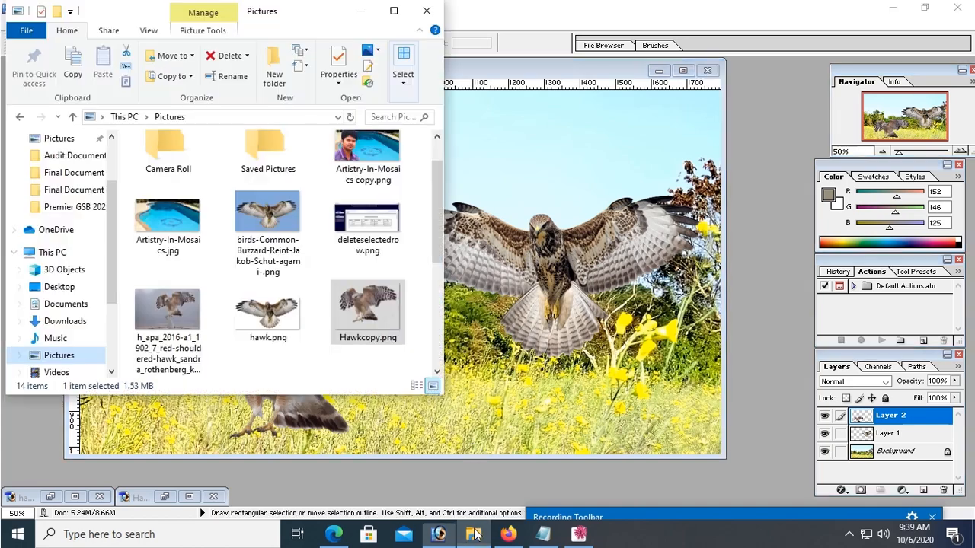
{"action": "left_click", "coordinate": [394, 10]}
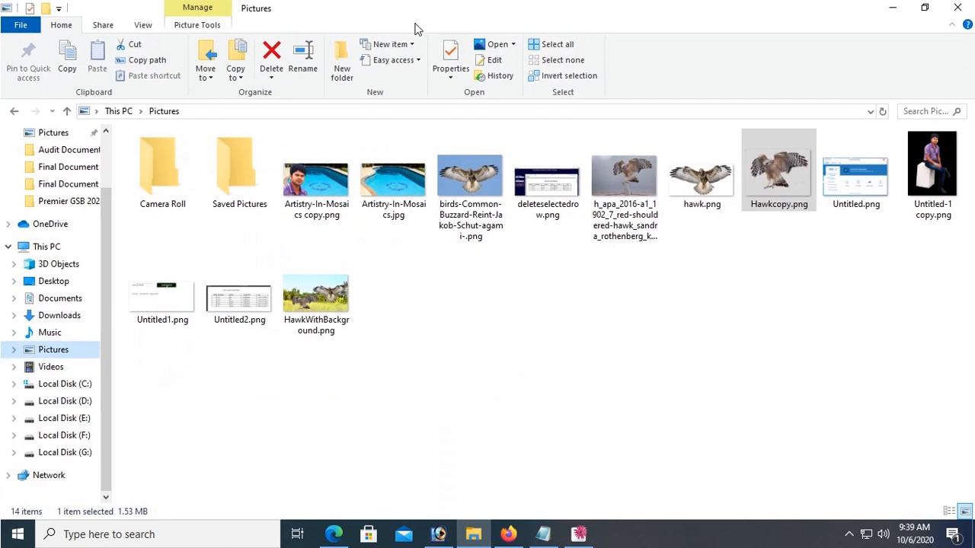
{"action": "left_click", "coordinate": [323, 291]}
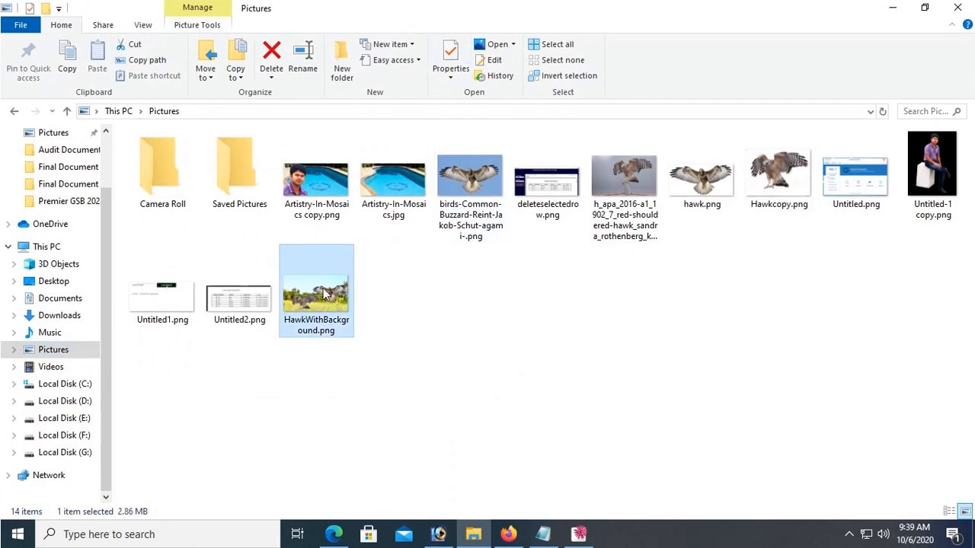
{"action": "double_click", "coordinate": [323, 290]}
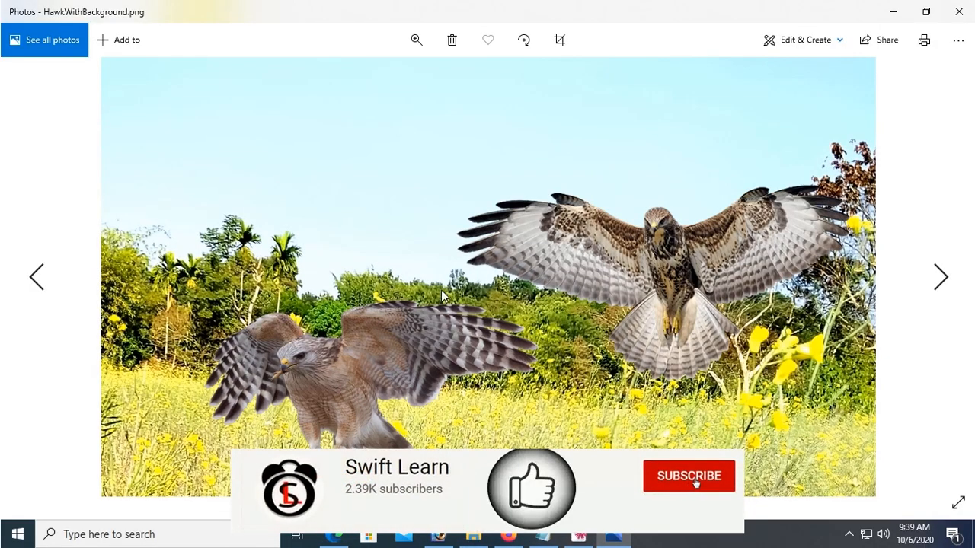
{"action": "key", "text": "Right"}
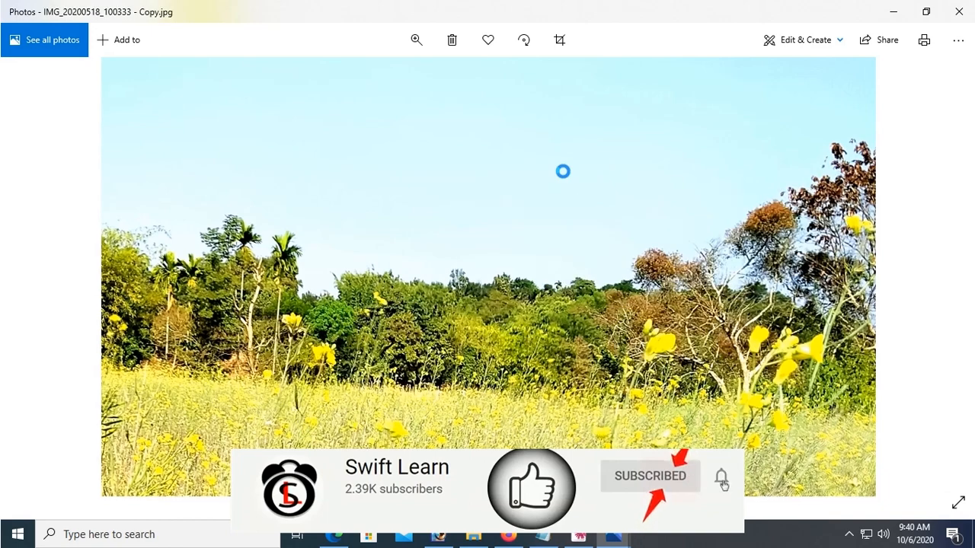
{"action": "key", "text": "Left"}
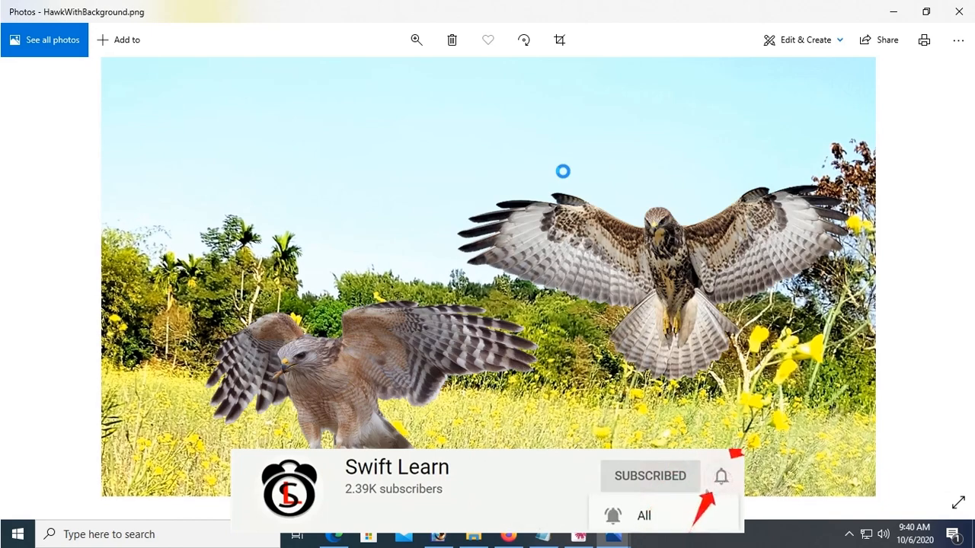
{"action": "key", "text": "Right"}
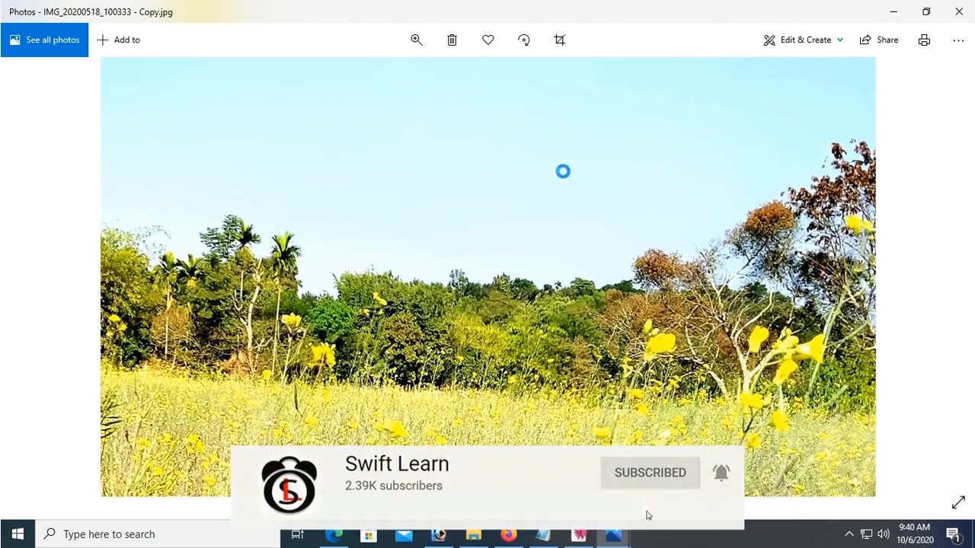
{"action": "key", "text": "Left"}
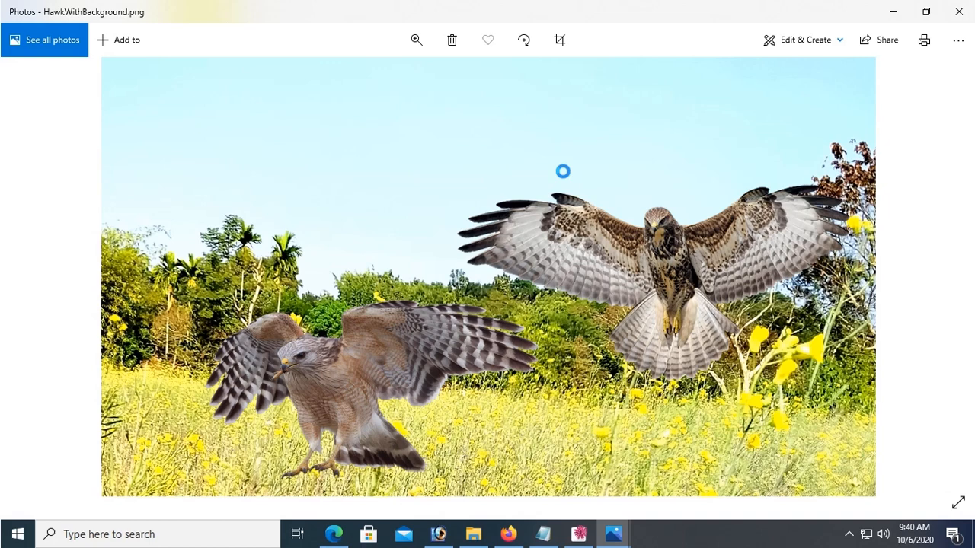